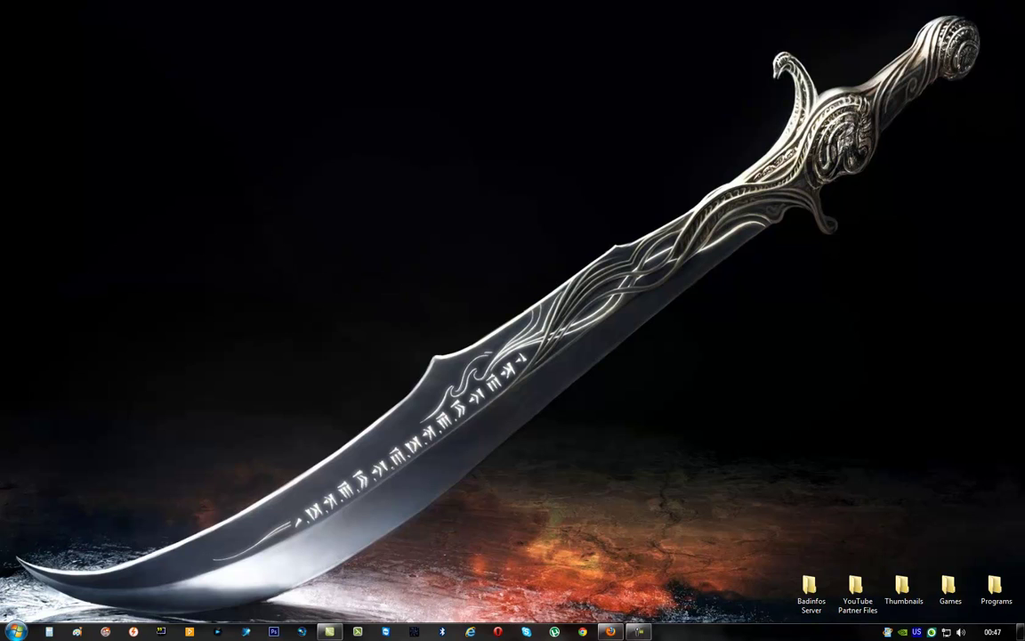
# Step: Bring back the Firefox window showing the Minecraft Forge forums index
pyautogui.hotkey('alt', 'Tab')
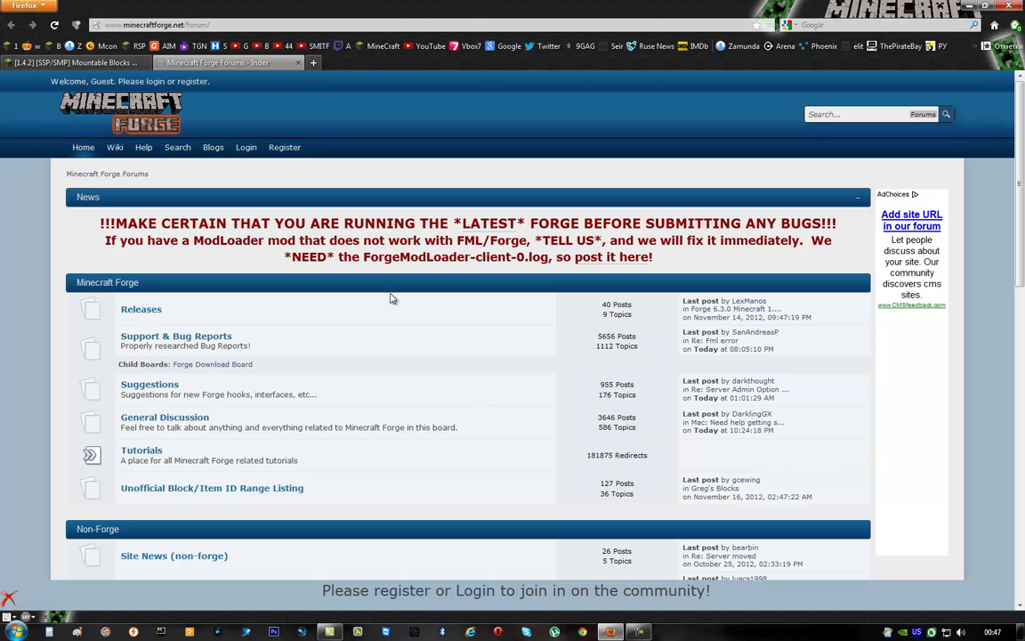
# Step: Download minecraftforge-universal-6.0.1.341.zip from the Forge 6.0.1 for Minecraft 1.4.2 release topic
pyautogui.click(138, 316)
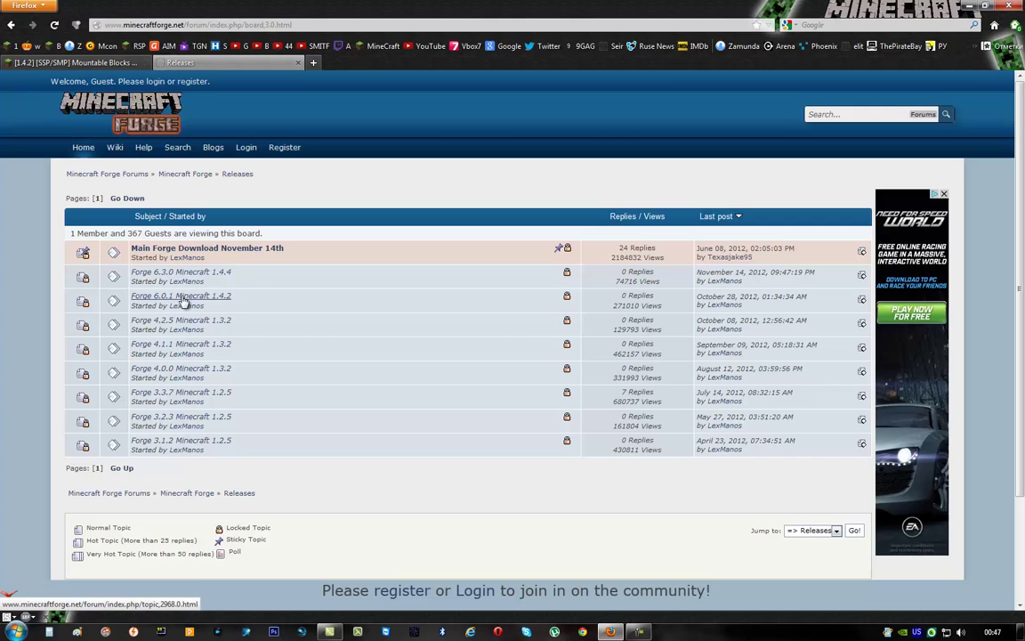
pyautogui.click(182, 299)
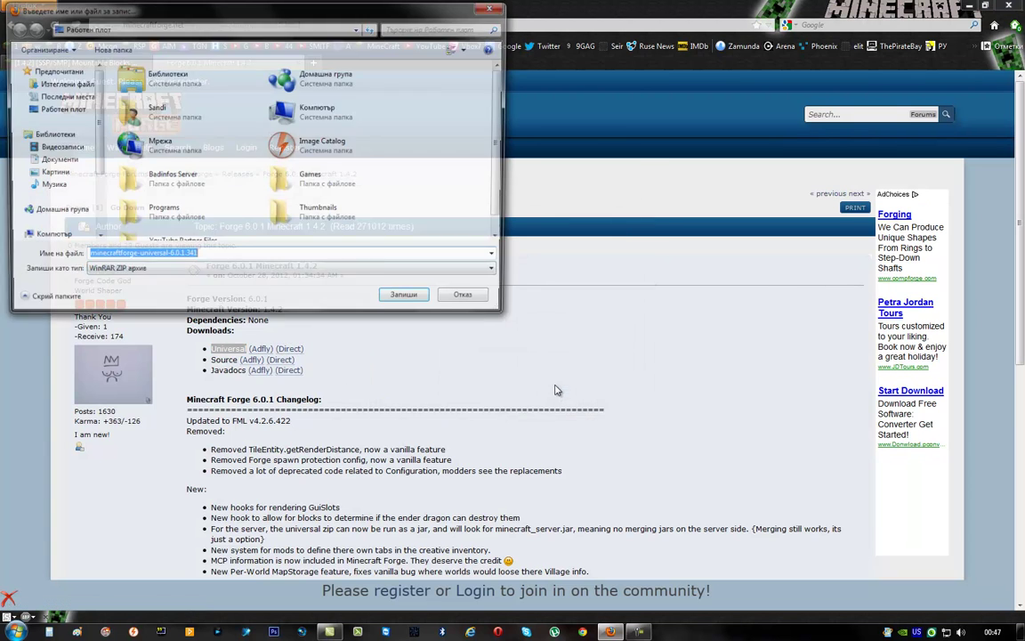
pyautogui.click(402, 300)
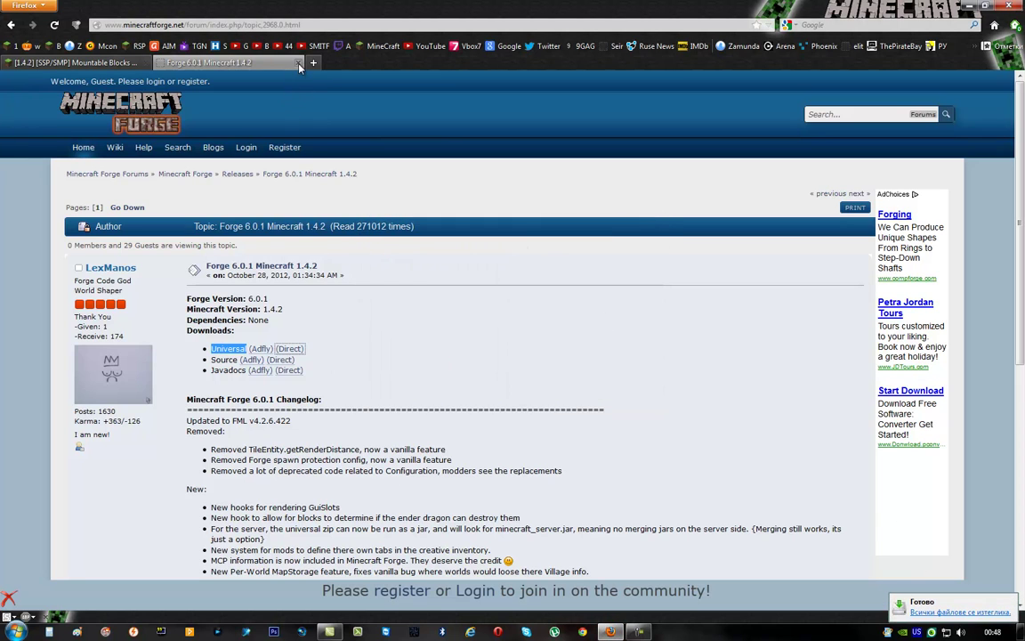
# Step: Close the Forge release page and locate the Seatable Chairs 1.6 download on the Minecraft Forum topic
pyautogui.click(298, 63)
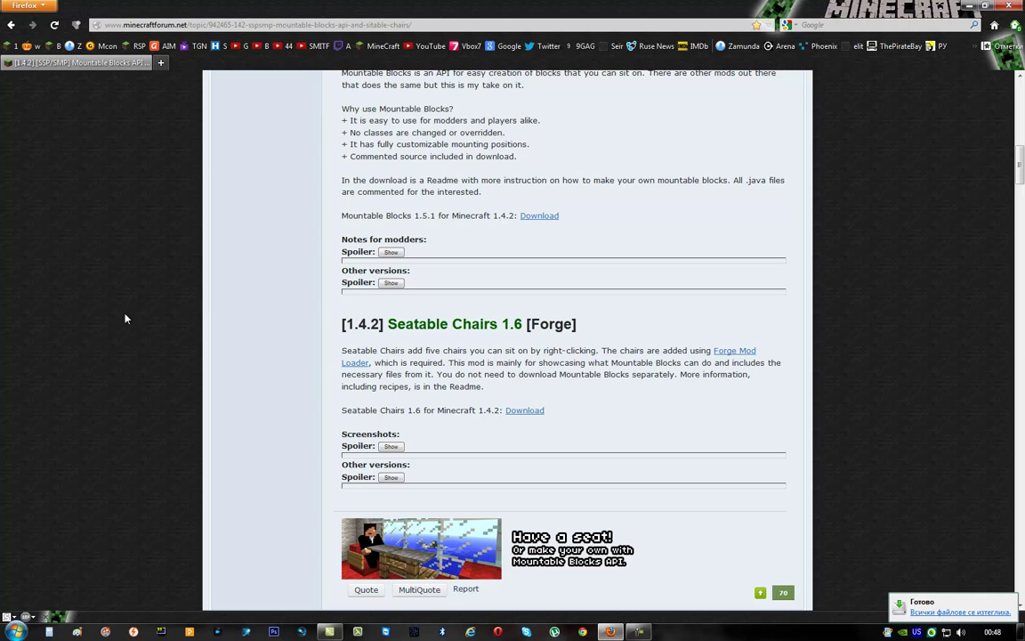
pyautogui.scroll(1, 160, 381)
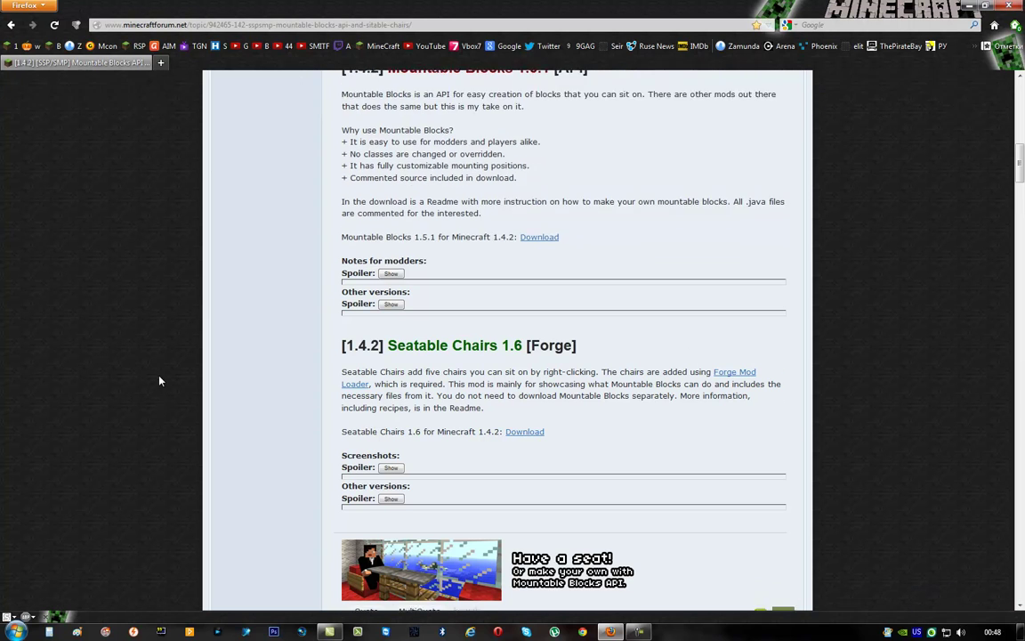
pyautogui.scroll(6, 160, 381)
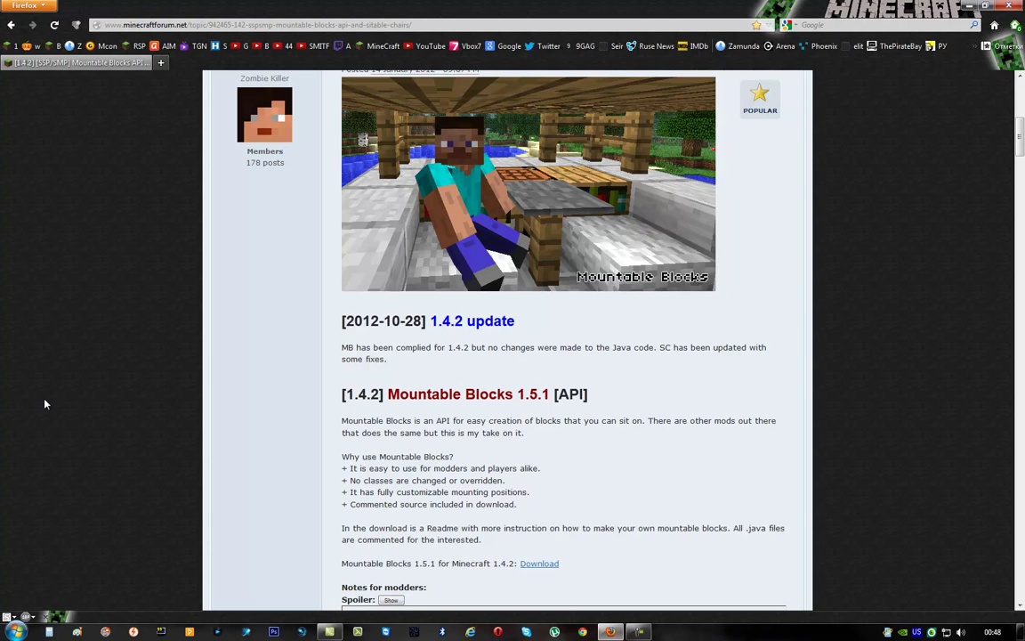
pyautogui.scroll(5, 80, 405)
pyautogui.scroll(-7, 160, 227)
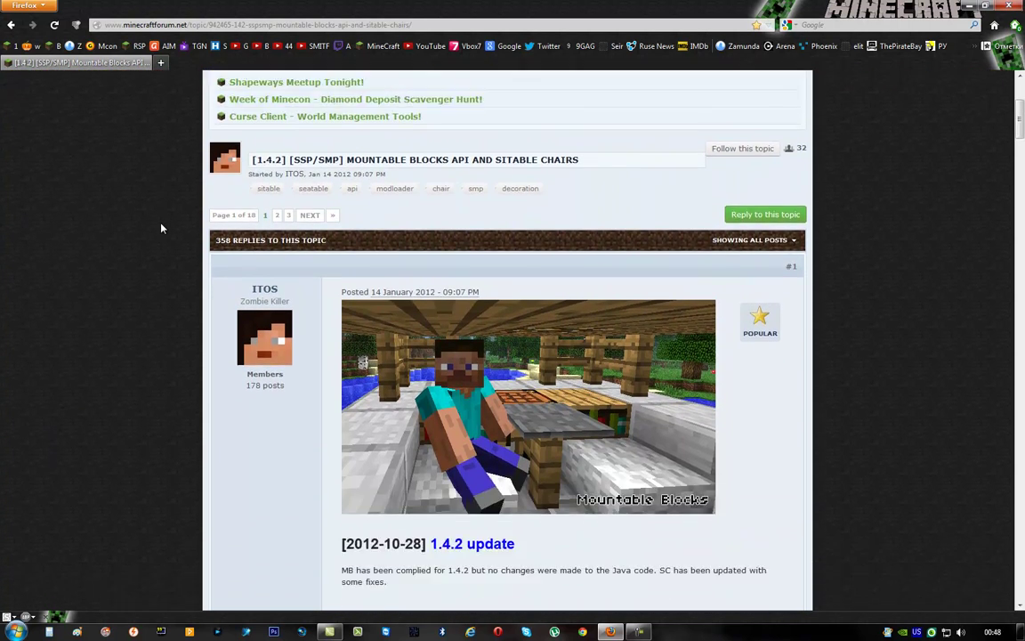
pyautogui.scroll(-5, 163, 229)
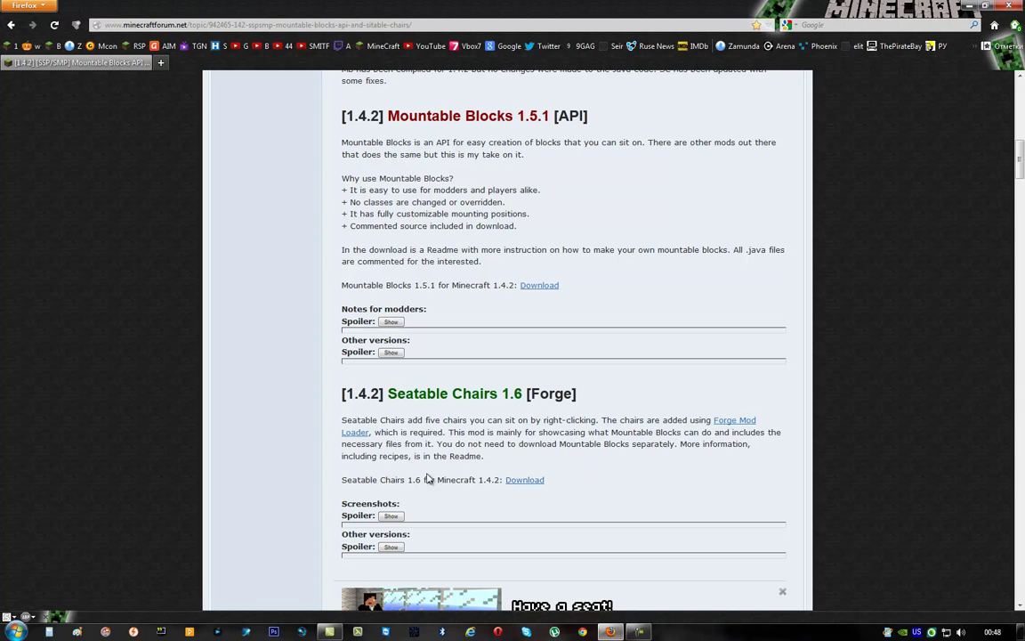
pyautogui.click(392, 548)
pyautogui.scroll(-4, 338, 542)
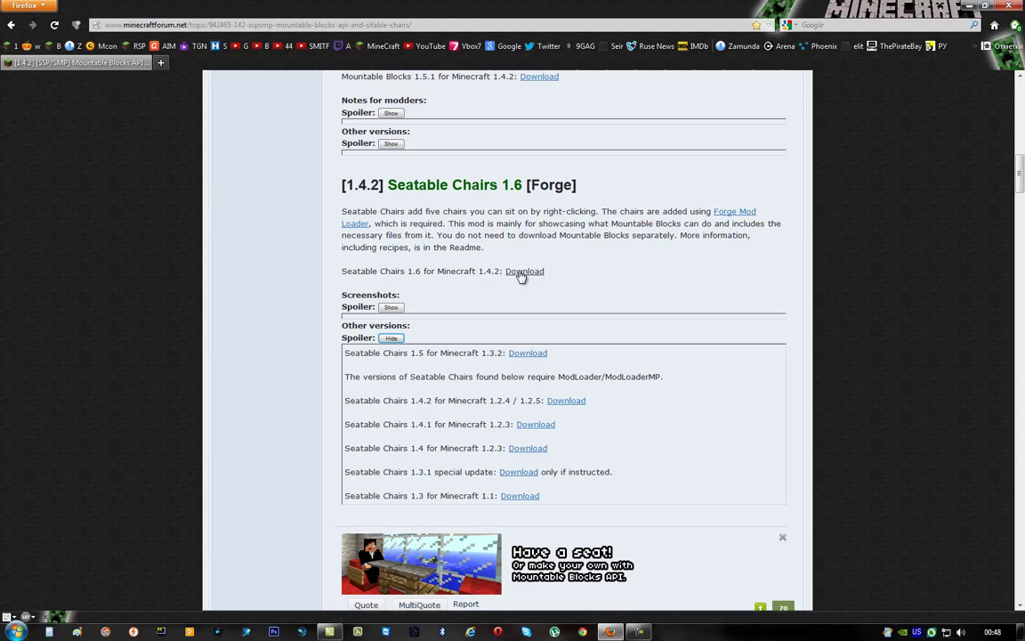
pyautogui.click(391, 338)
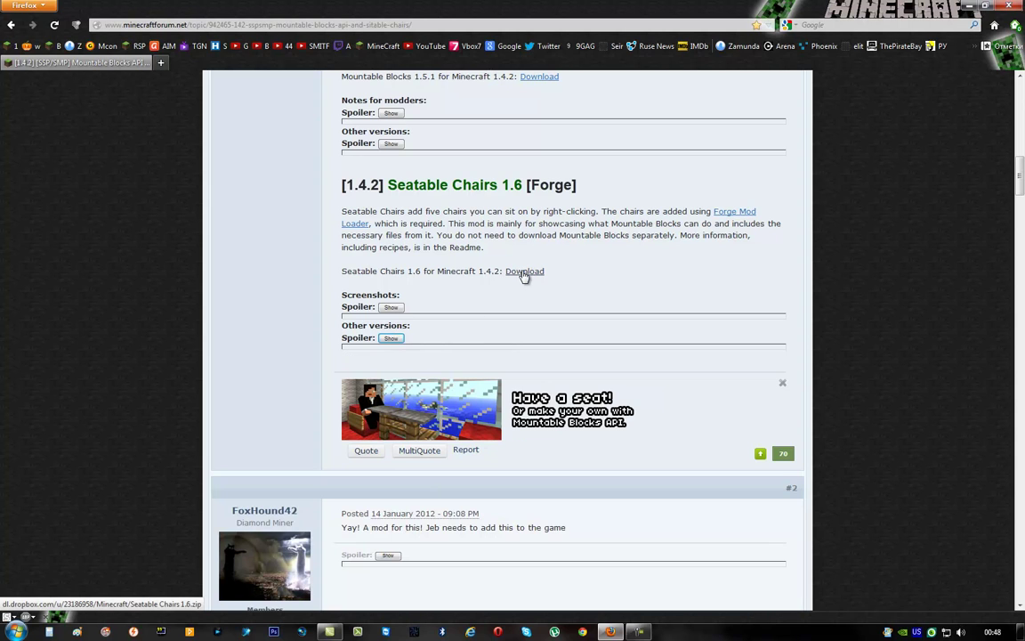
# Step: Download Seatable Chairs 1.6.zip, saving the file to disk
pyautogui.click(524, 272)
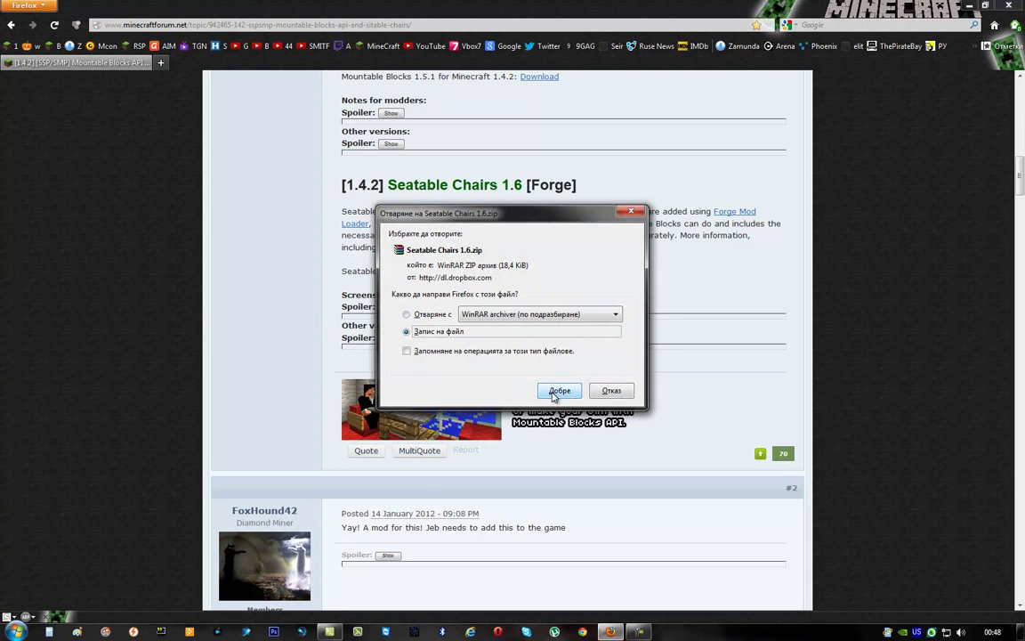
pyautogui.click(559, 391)
pyautogui.press('Return')
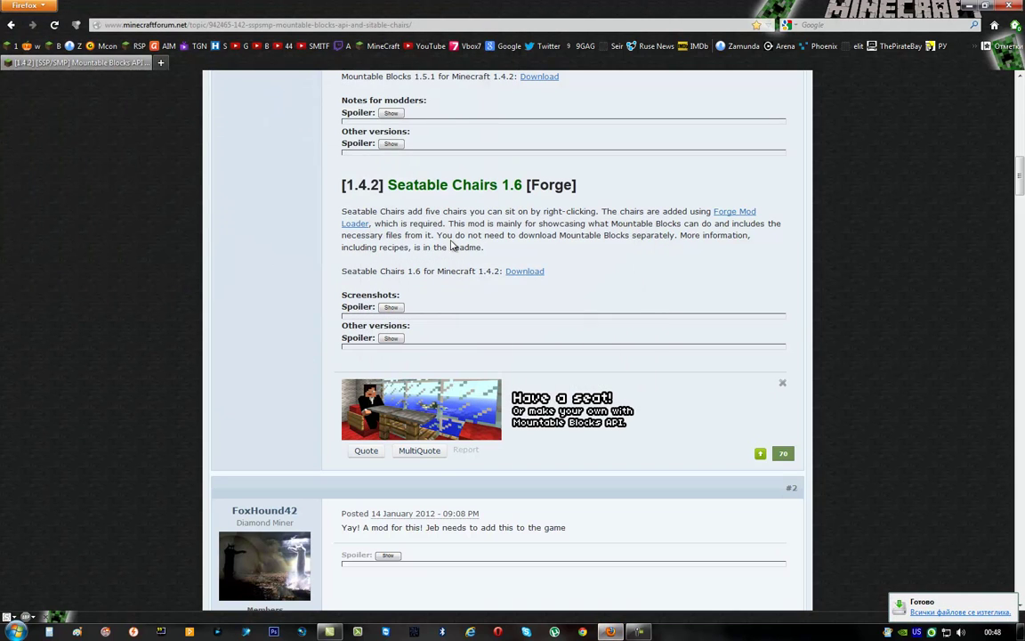
# Step: Close Firefox and open the AppData Roaming folder by searching %appdata% from the Start menu
pyautogui.click(1011, 8)
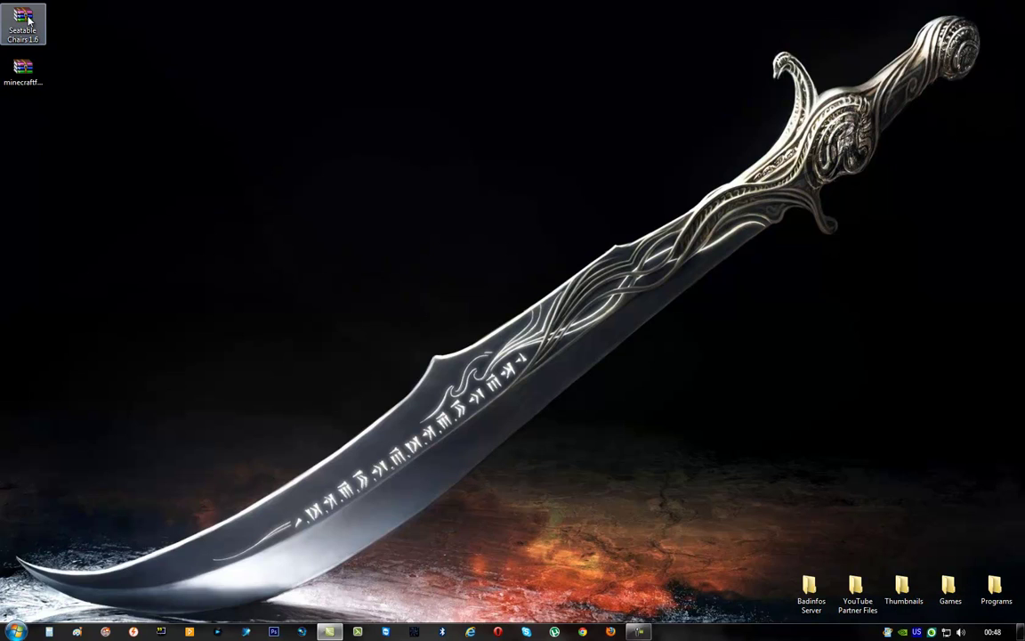
pyautogui.click(15, 632)
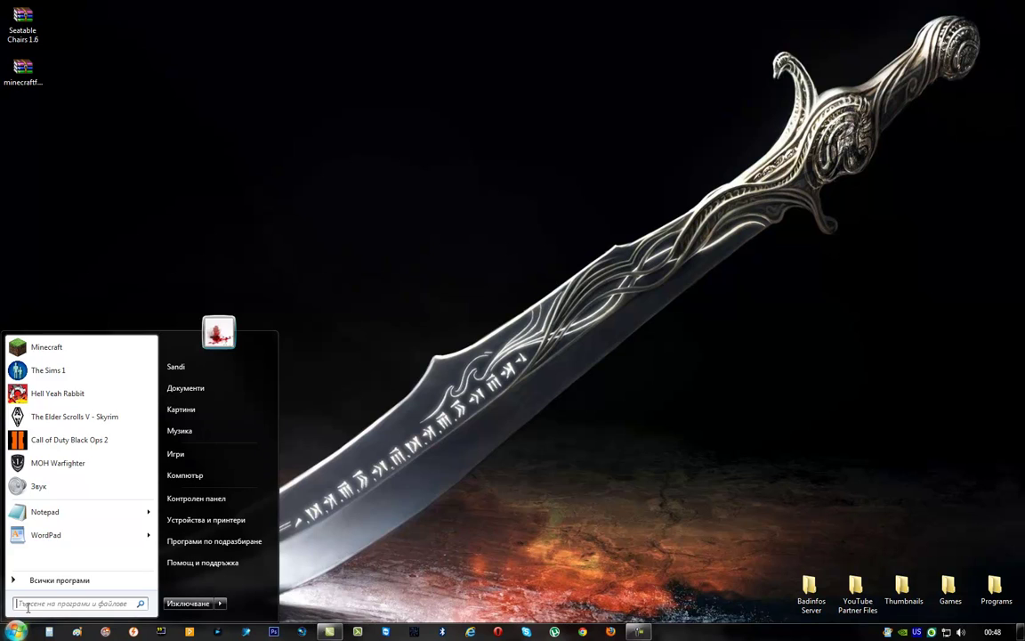
pyautogui.write('%')
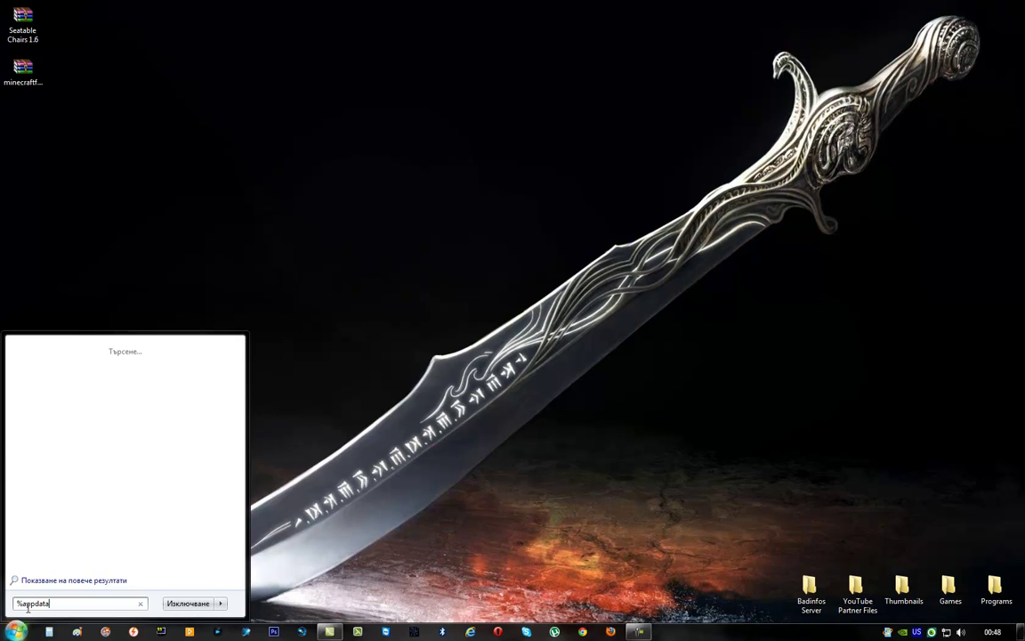
pyautogui.write('appdata%')
pyautogui.press('Return')
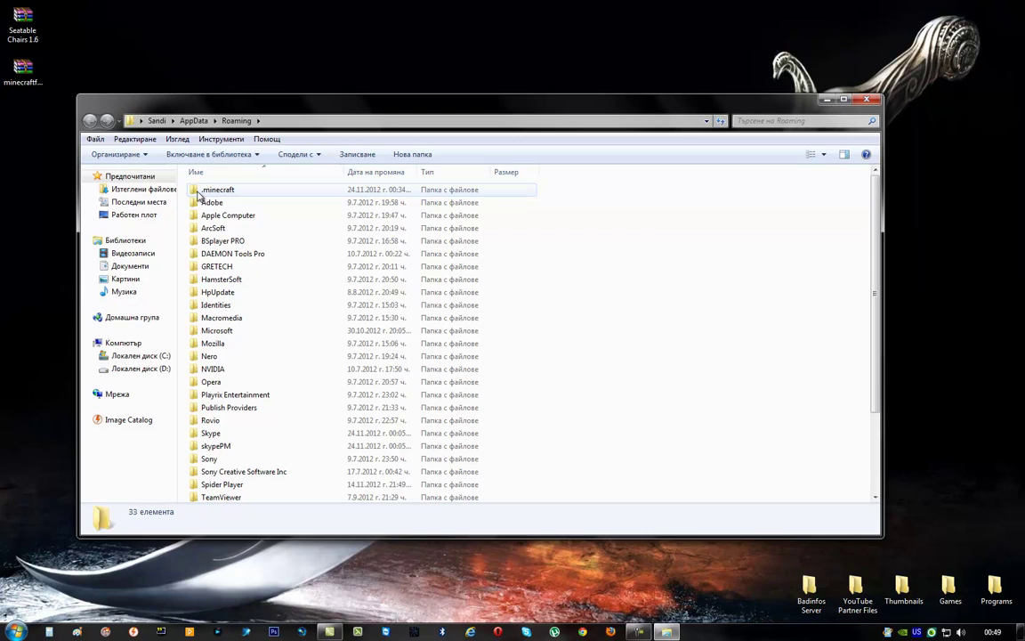
# Step: Navigate into .minecraft\bin where minecraft.jar is listed, then select the Forge zip on the desktop
pyautogui.doubleClick(200, 195)
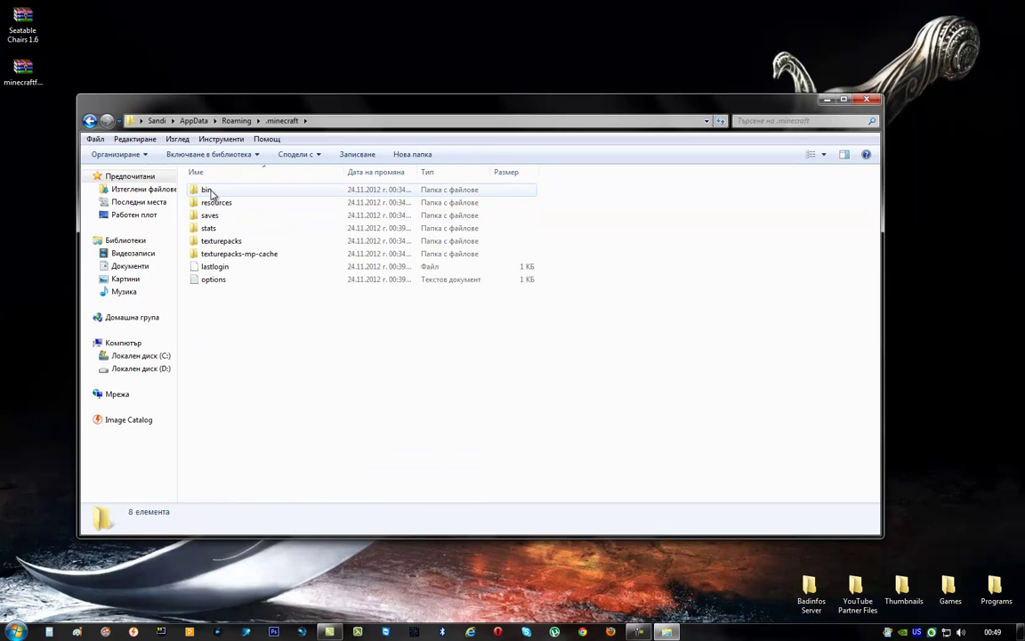
pyautogui.doubleClick(211, 193)
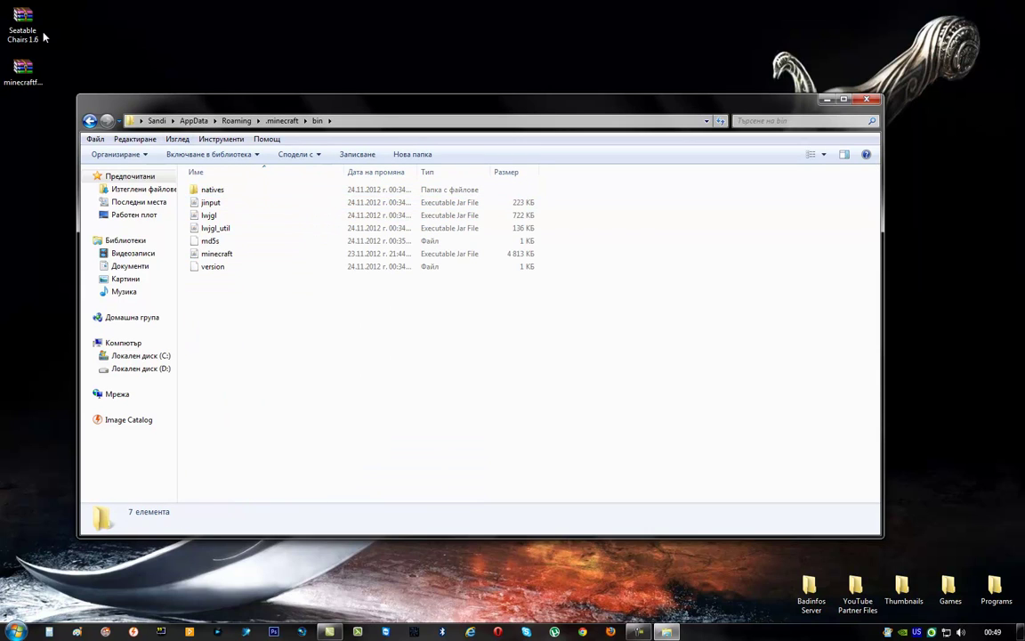
pyautogui.click(31, 67)
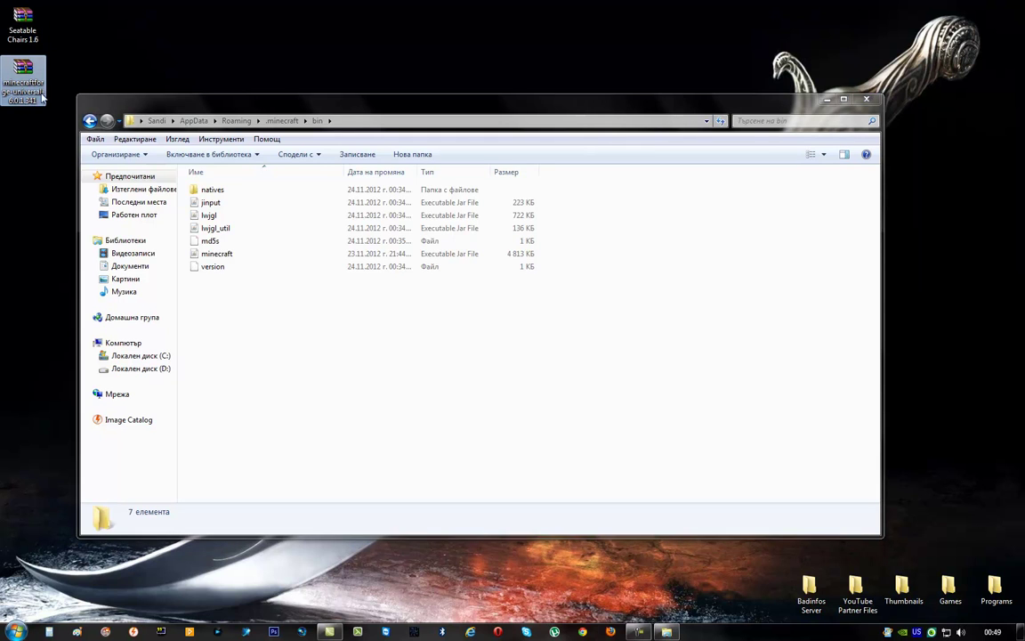
# Step: Open the Forge universal zip and minecraft.jar side by side in WinRAR
pyautogui.doubleClick(31, 82)
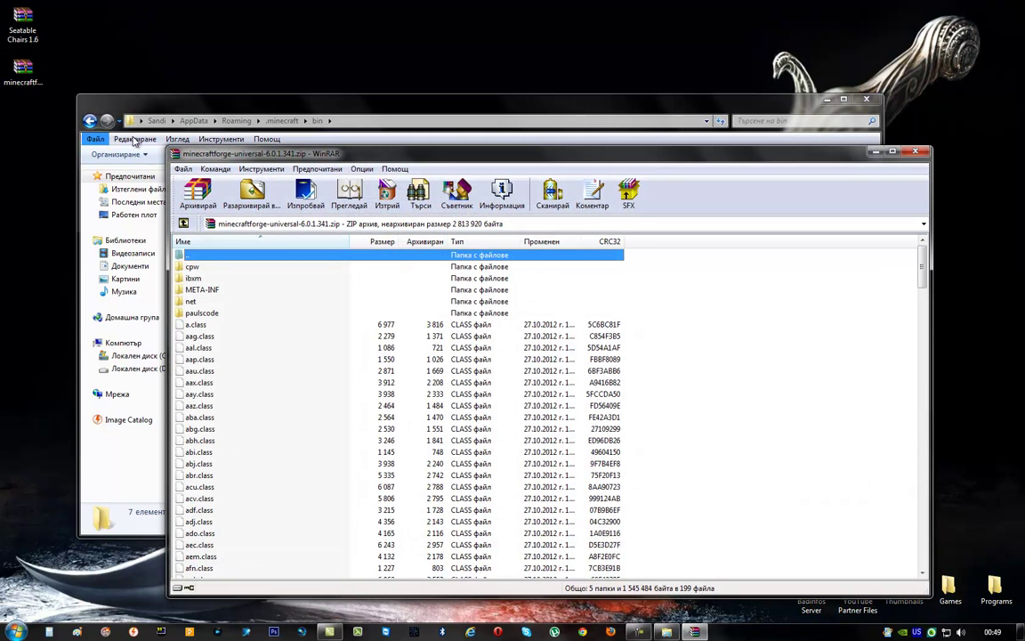
pyautogui.moveTo(189, 144); pyautogui.dragTo(661, 174)
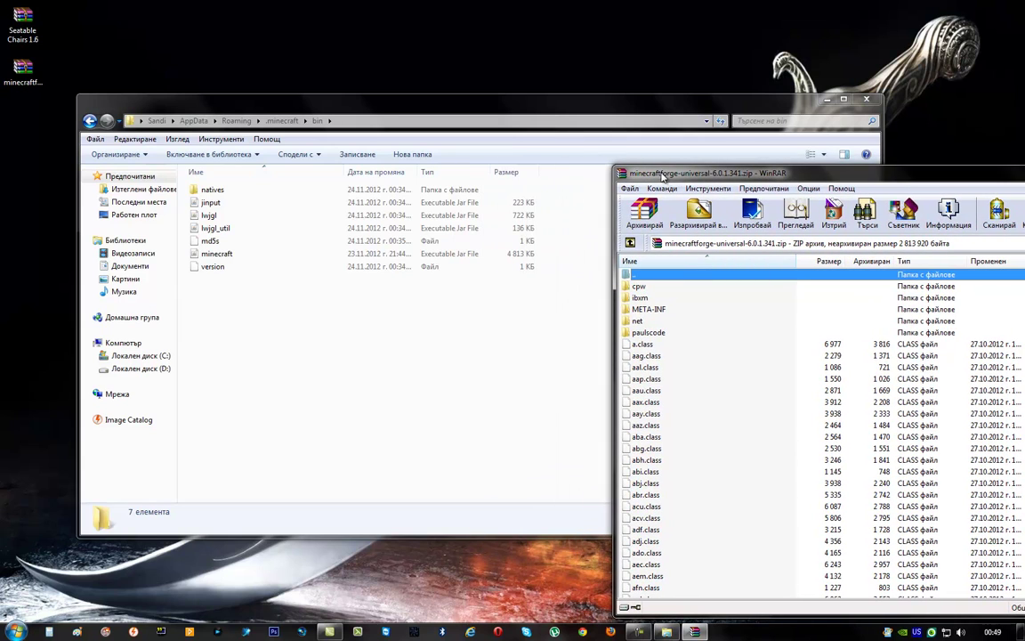
pyautogui.click(215, 255)
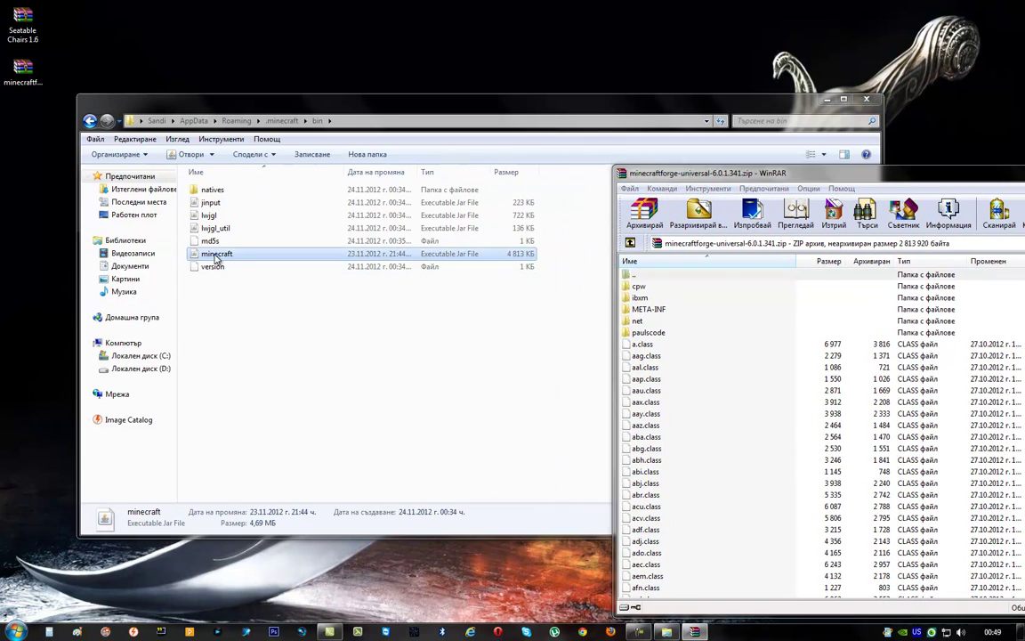
pyautogui.rightClick(216, 255)
pyautogui.moveTo(360, 311)
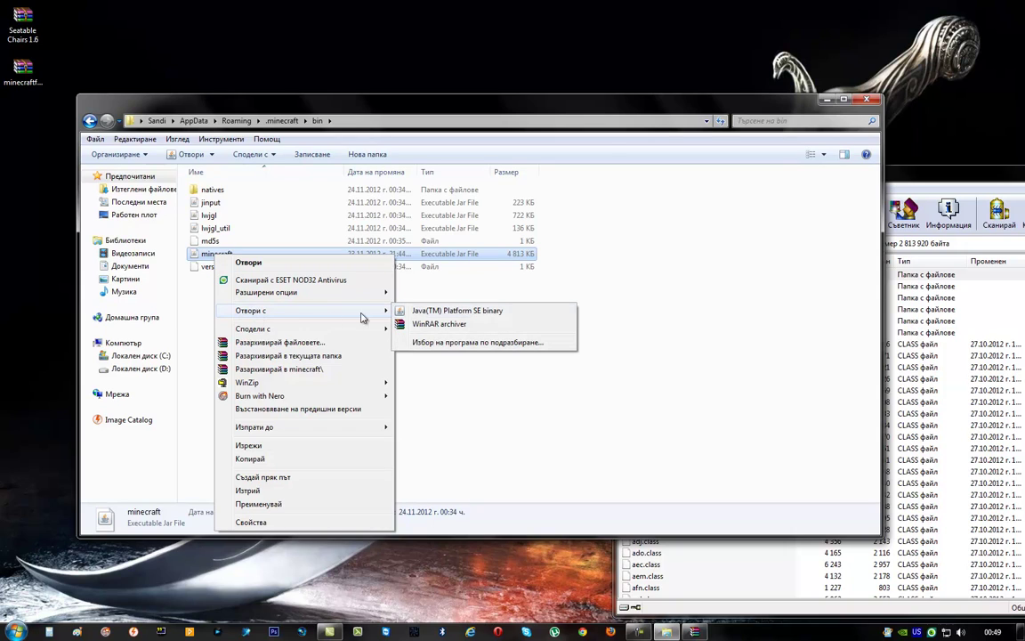
pyautogui.click(454, 328)
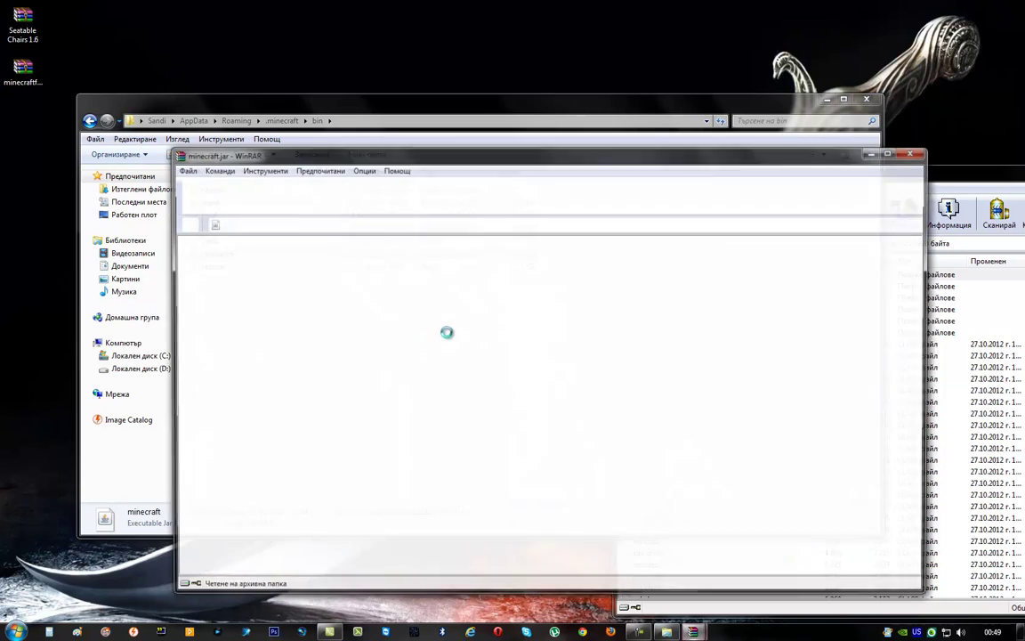
pyautogui.moveTo(560, 155); pyautogui.dragTo(378, 158)
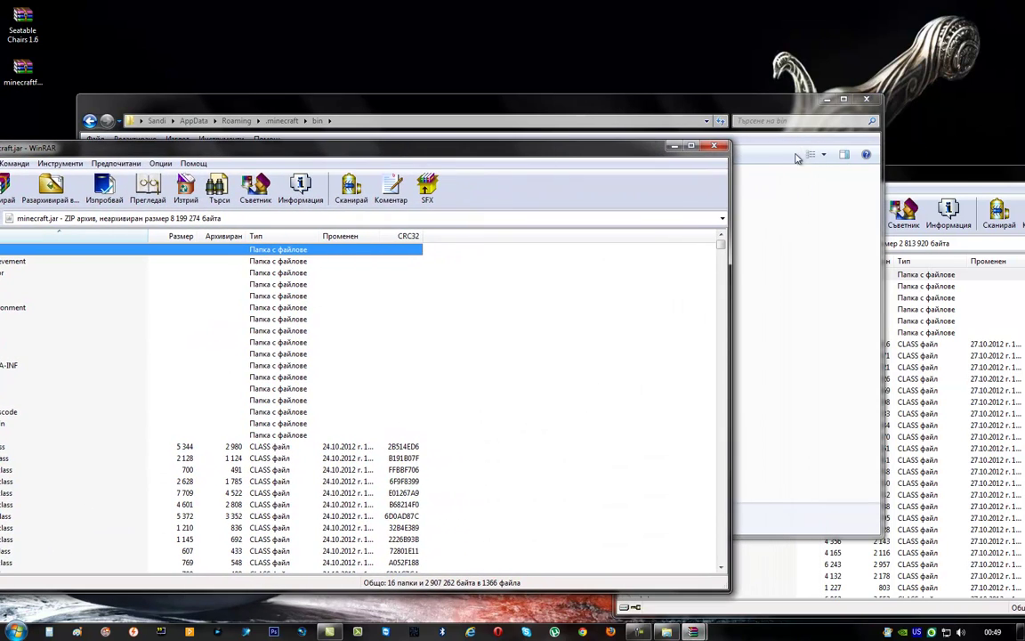
# Step: Select all 199 Forge universal files and add them into minecraft.jar, confirming with OK
pyautogui.click(816, 162)
pyautogui.moveTo(906, 182); pyautogui.dragTo(935, 156)
pyautogui.click(827, 101)
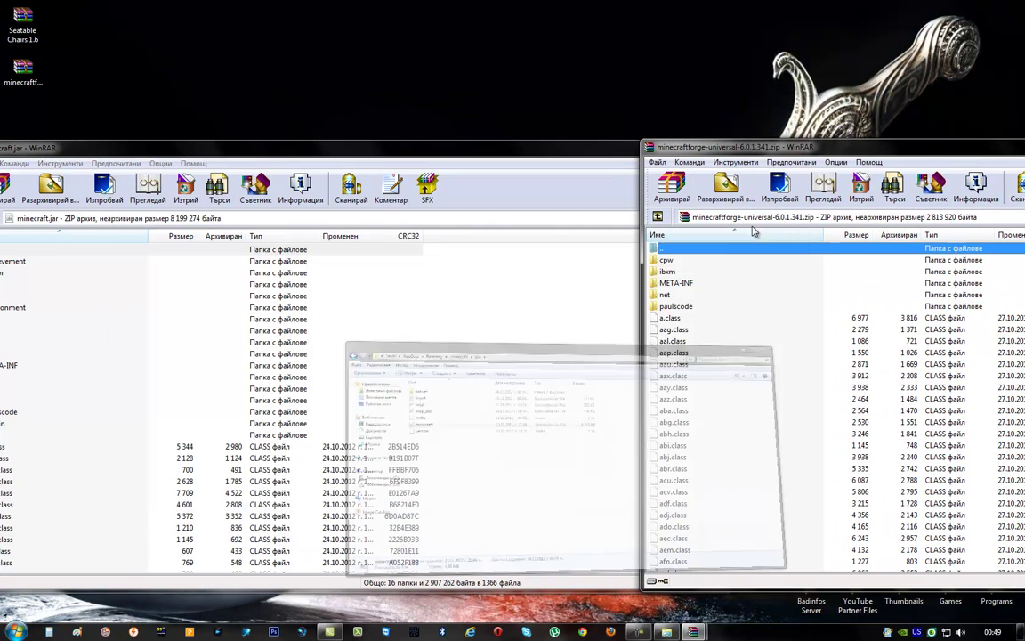
pyautogui.moveTo(805, 152); pyautogui.dragTo(745, 152)
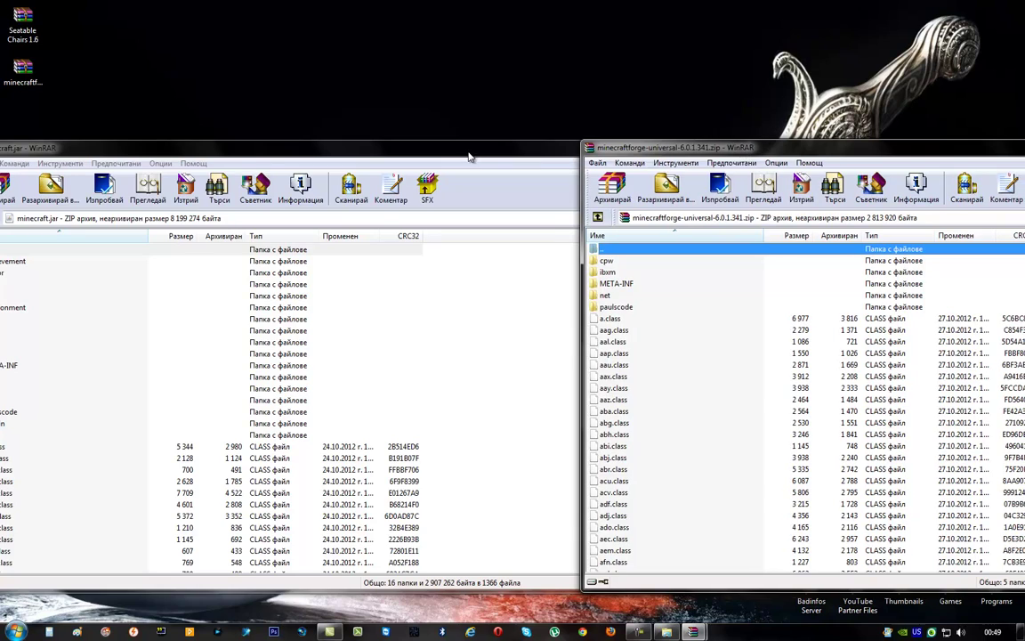
pyautogui.moveTo(470, 156); pyautogui.dragTo(506, 159)
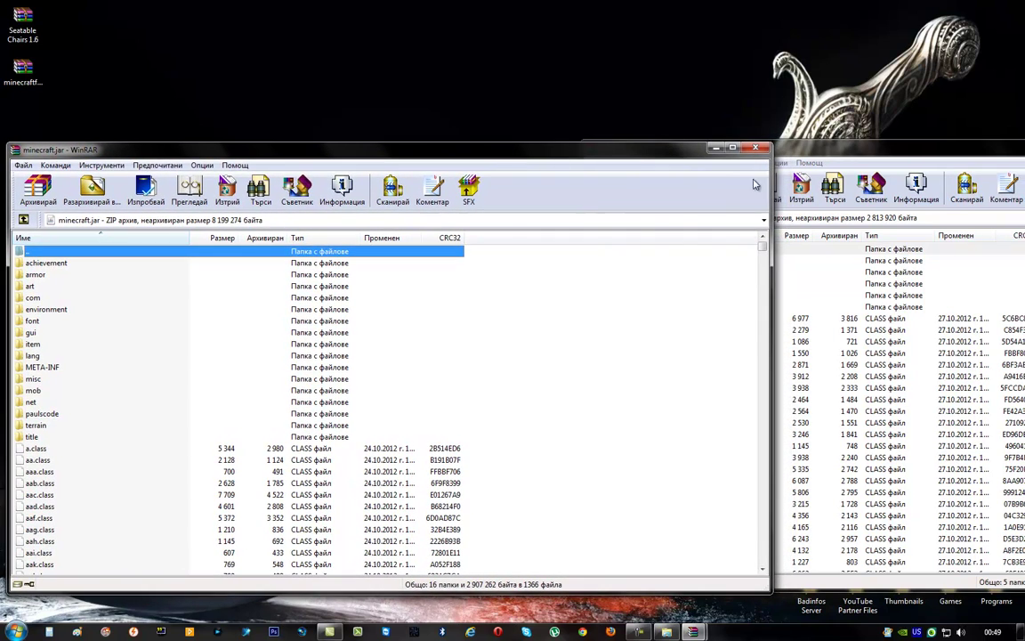
pyautogui.hotkey('alt', 'Tab')
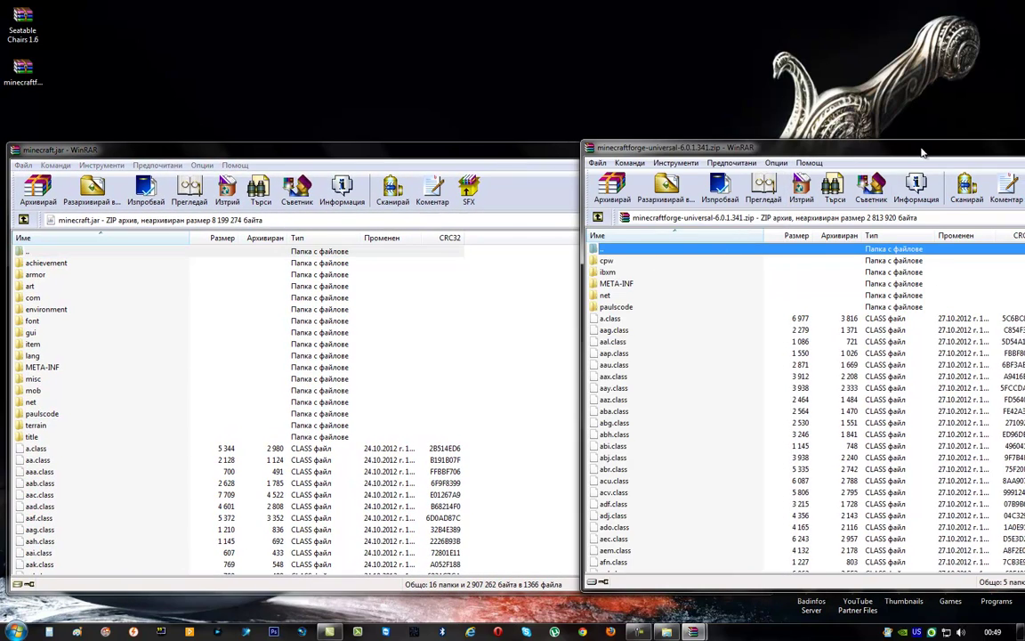
pyautogui.moveTo(922, 153); pyautogui.dragTo(682, 58)
pyautogui.moveTo(739, 155); pyautogui.dragTo(375, 570)
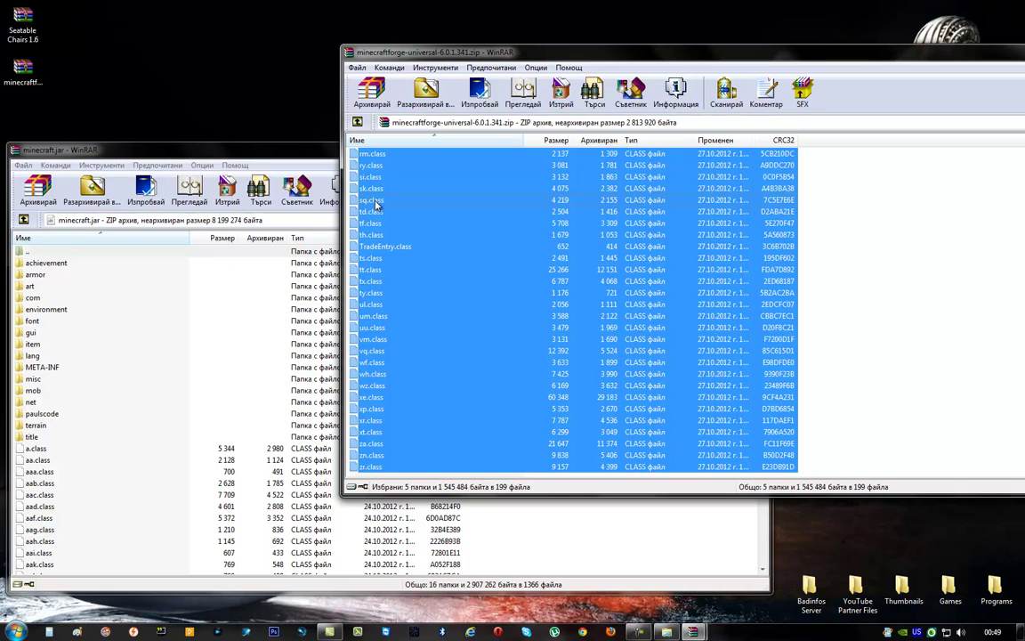
pyautogui.moveTo(375, 205); pyautogui.dragTo(185, 525)
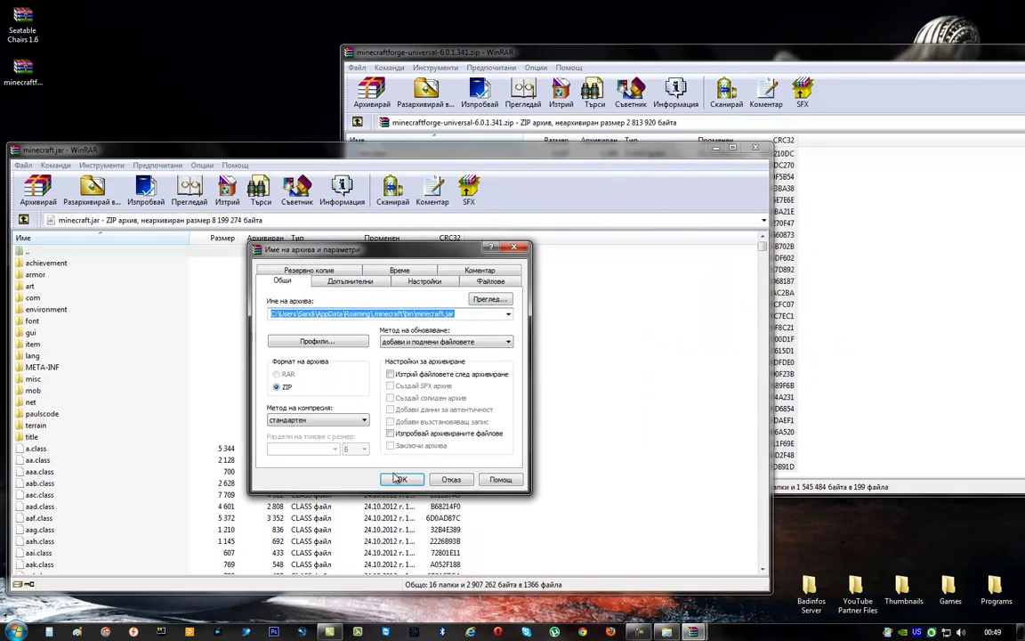
pyautogui.click(400, 479)
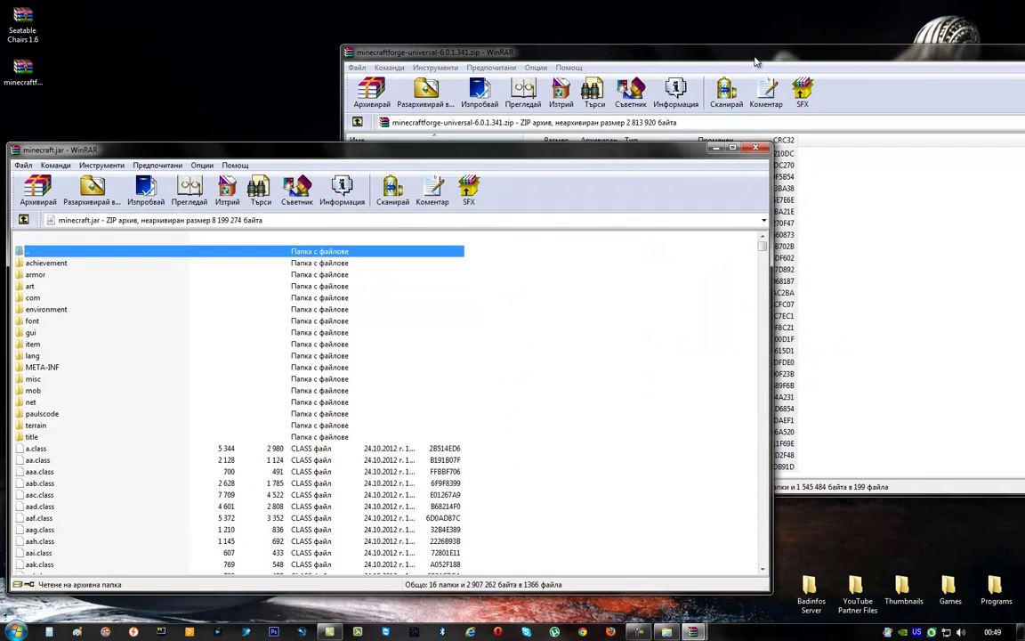
pyautogui.moveTo(726, 53); pyautogui.dragTo(496, 53)
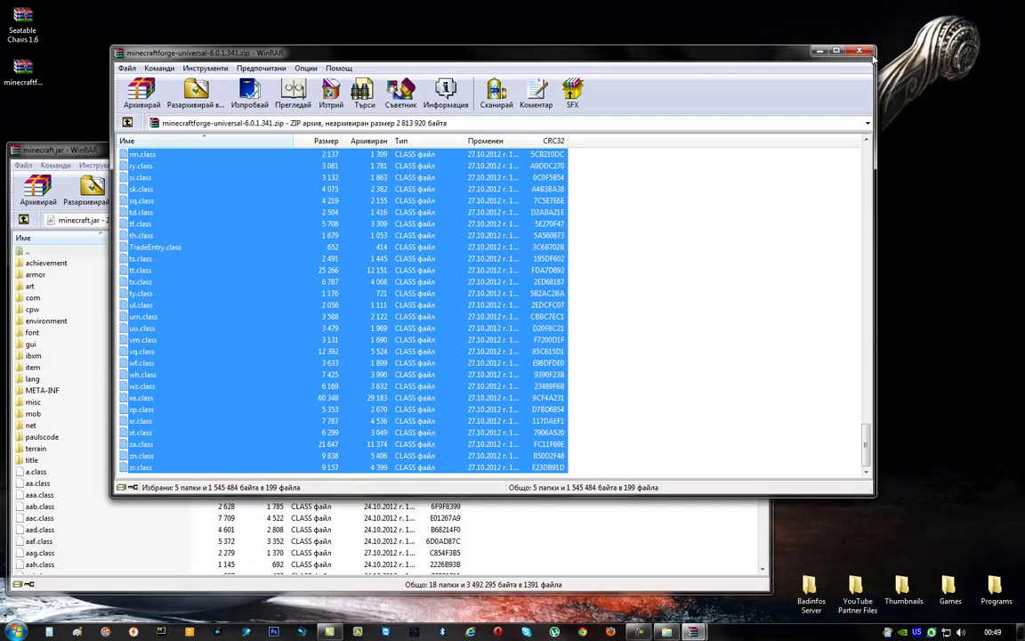
# Step: Close the Forge archive and delete META-INF from minecraft.jar, confirming with Да
pyautogui.click(868, 56)
pyautogui.moveTo(542, 149); pyautogui.dragTo(701, 88)
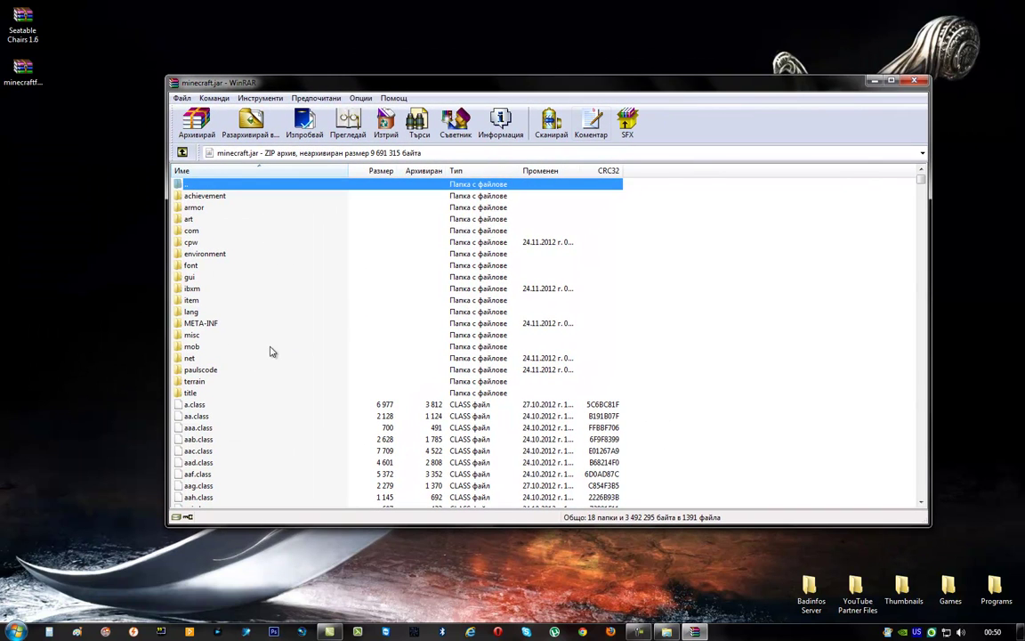
pyautogui.click(204, 323)
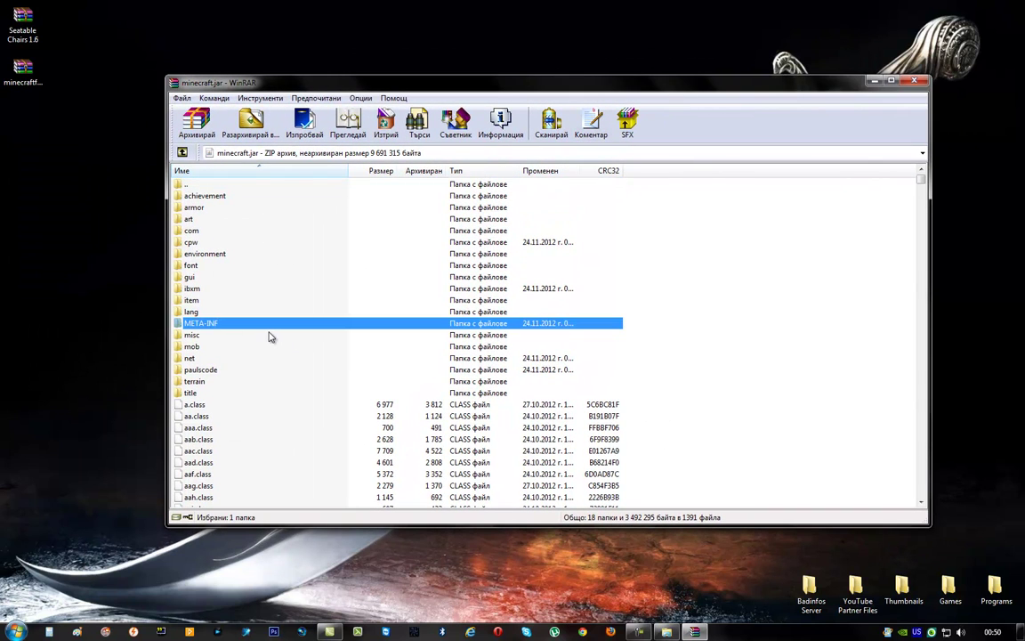
pyautogui.press('Delete')
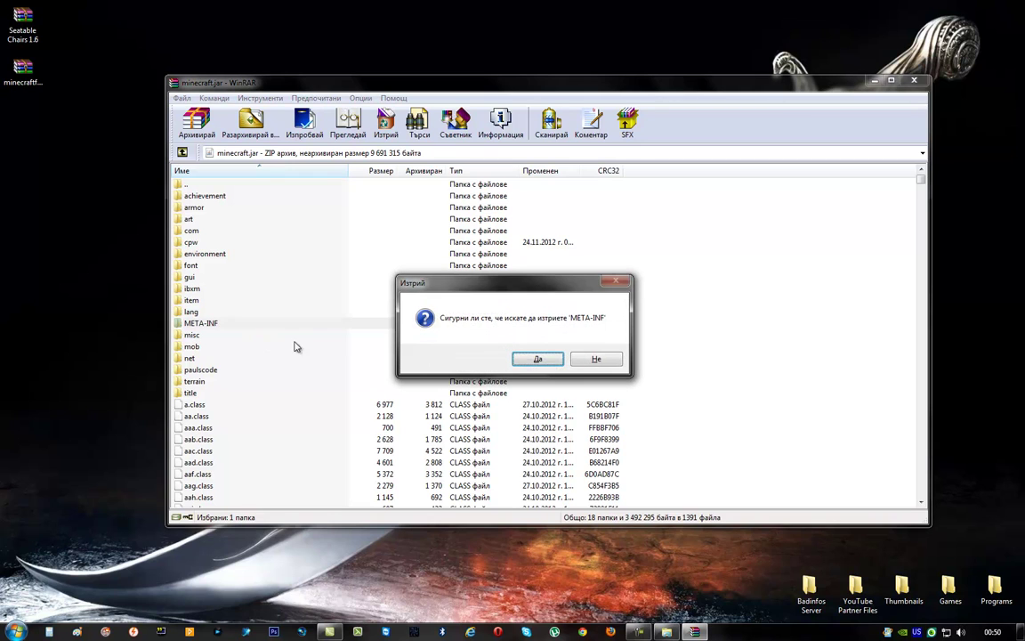
pyautogui.click(539, 358)
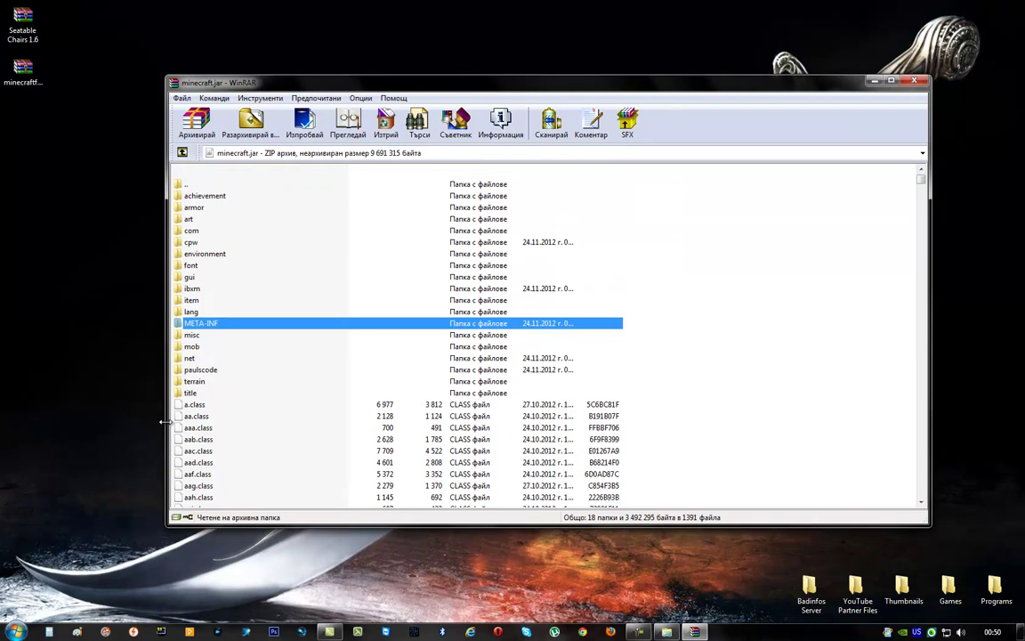
# Step: Extract Seatable Chairs 1.6.zip onto the desktop using Разархивирай в текущата папка (Extract Here)
pyautogui.doubleClick(30, 27)
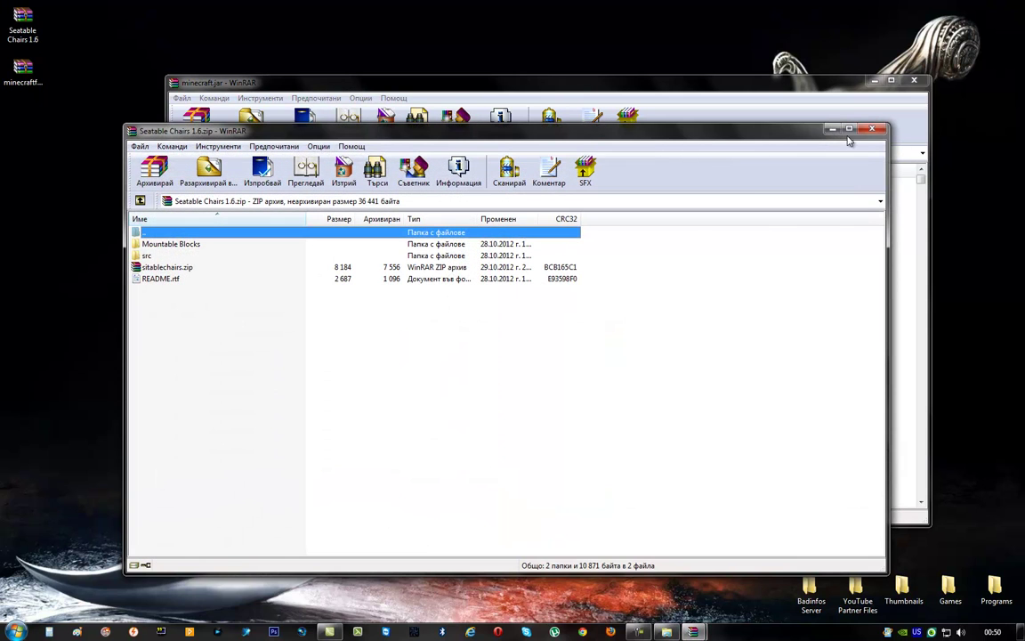
pyautogui.click(872, 129)
pyautogui.moveTo(22, 71); pyautogui.dragTo(113, 25)
pyautogui.moveTo(22, 27); pyautogui.dragTo(19, 71)
pyautogui.rightClick(20, 75)
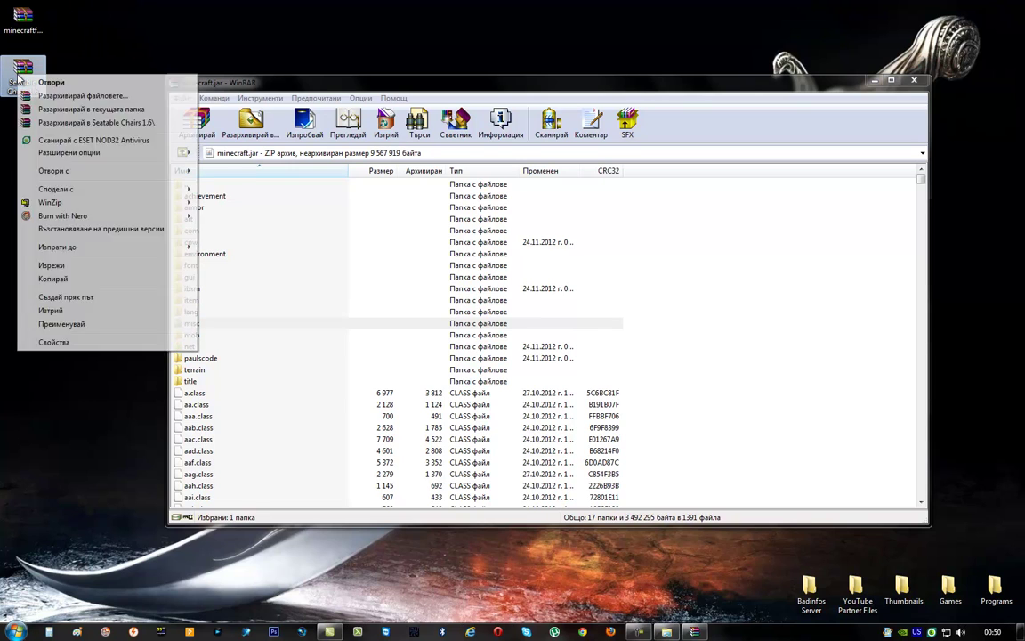
pyautogui.click(67, 110)
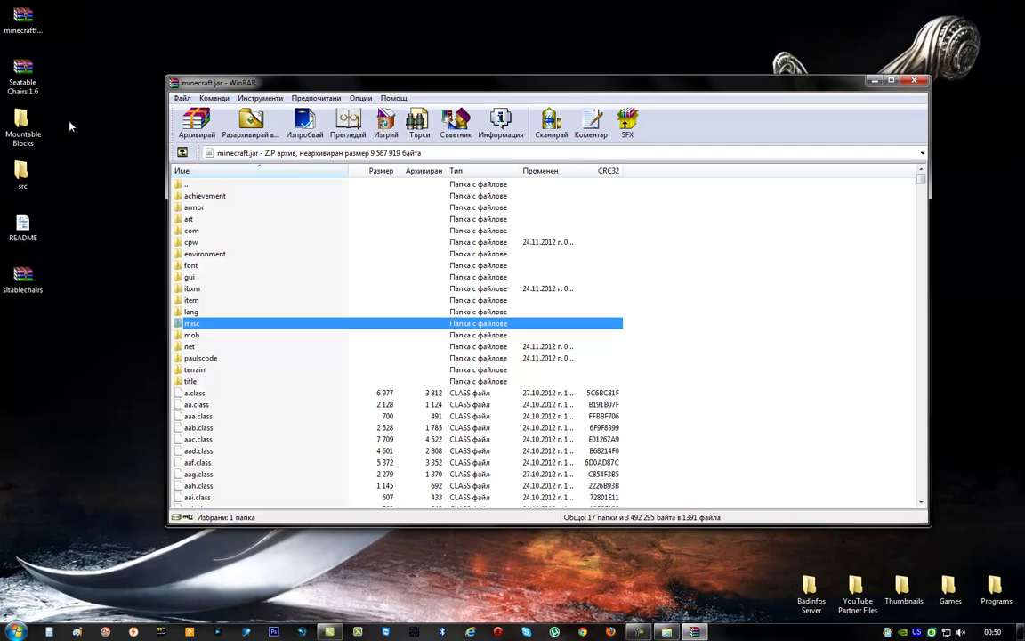
# Step: Add BlockMountable.class and EntityMountableBlock.class into minecraft.jar, then close the Mountable Blocks folder
pyautogui.doubleClick(27, 127)
pyautogui.moveTo(276, 247); pyautogui.dragTo(214, 195)
pyautogui.moveTo(265, 125); pyautogui.dragTo(639, 339)
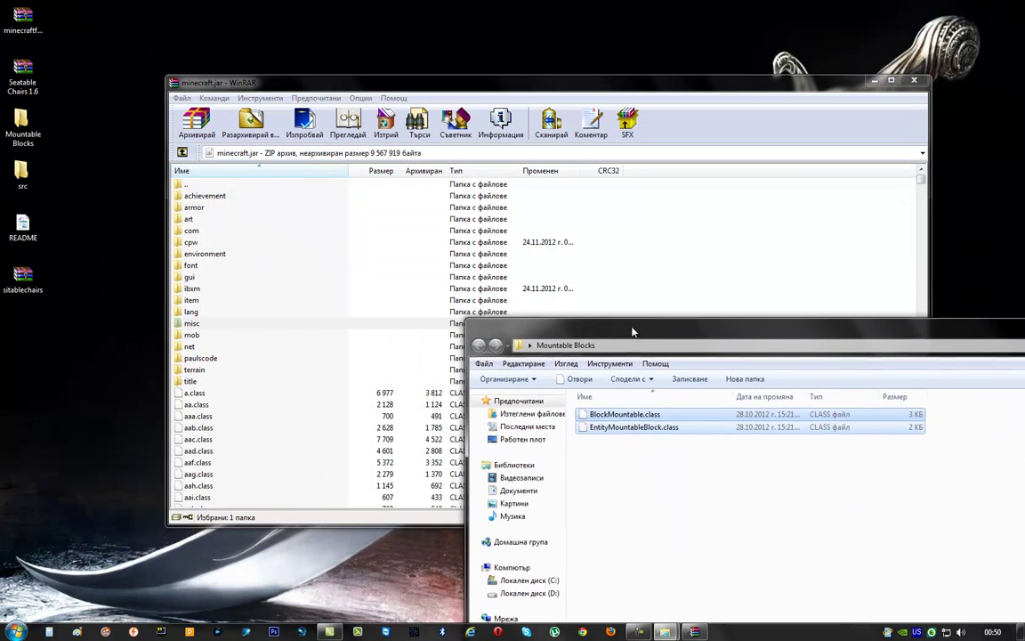
pyautogui.moveTo(583, 432); pyautogui.dragTo(248, 425)
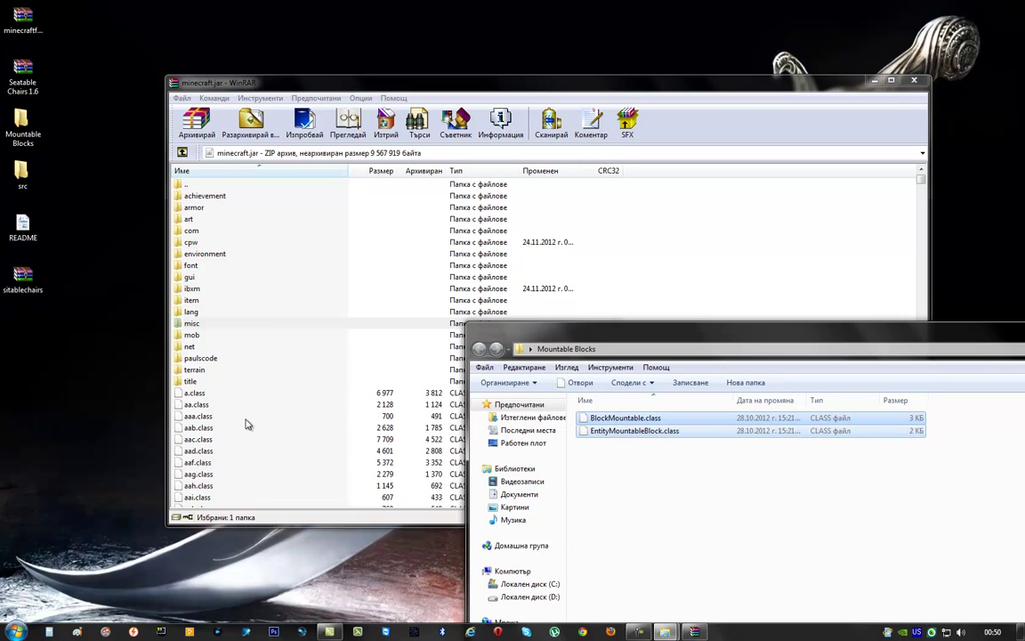
pyautogui.click(561, 412)
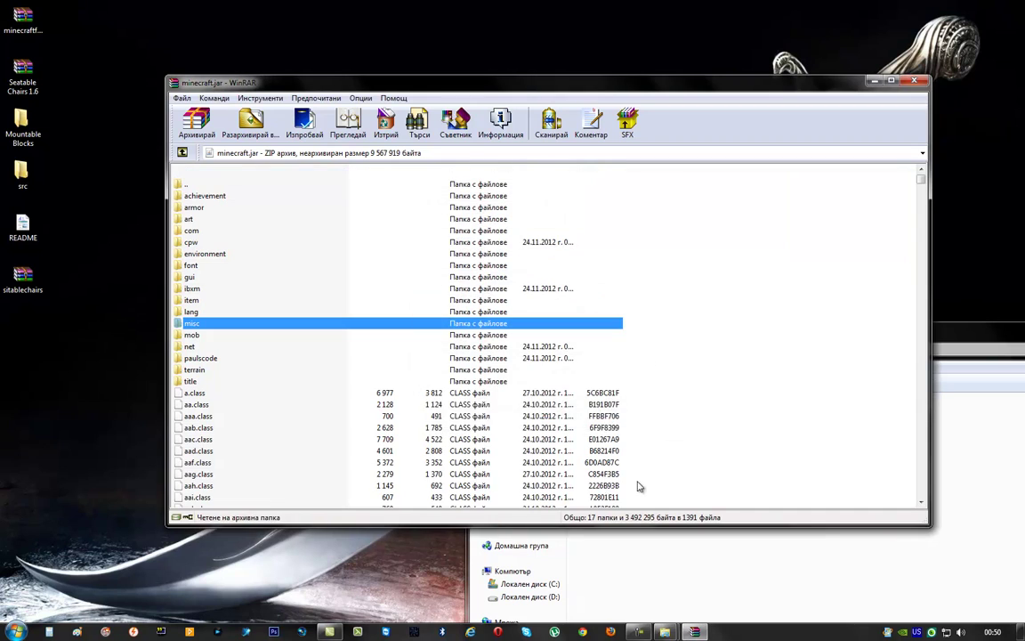
pyautogui.moveTo(963, 336); pyautogui.dragTo(598, 154)
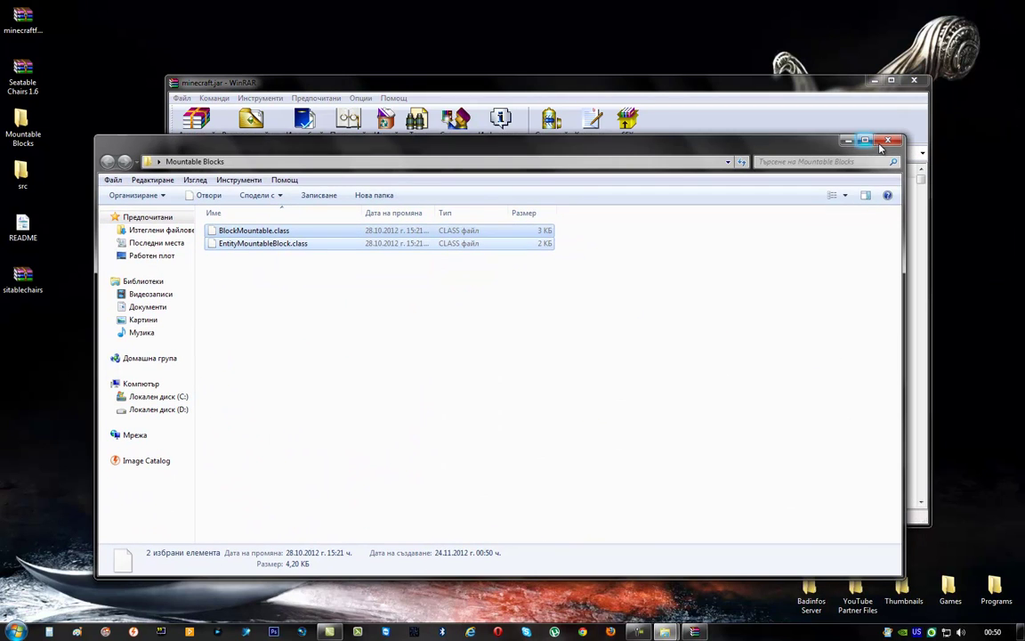
pyautogui.click(893, 144)
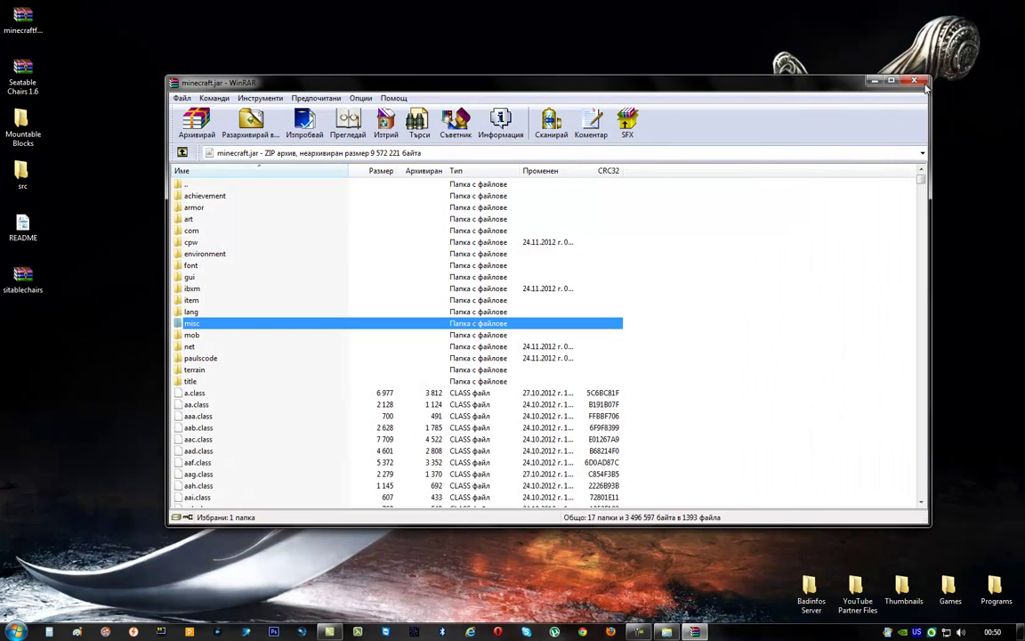
# Step: Close WinRAR and the .minecraft\bin window, then search %appdata% from the Start menu
pyautogui.click(916, 81)
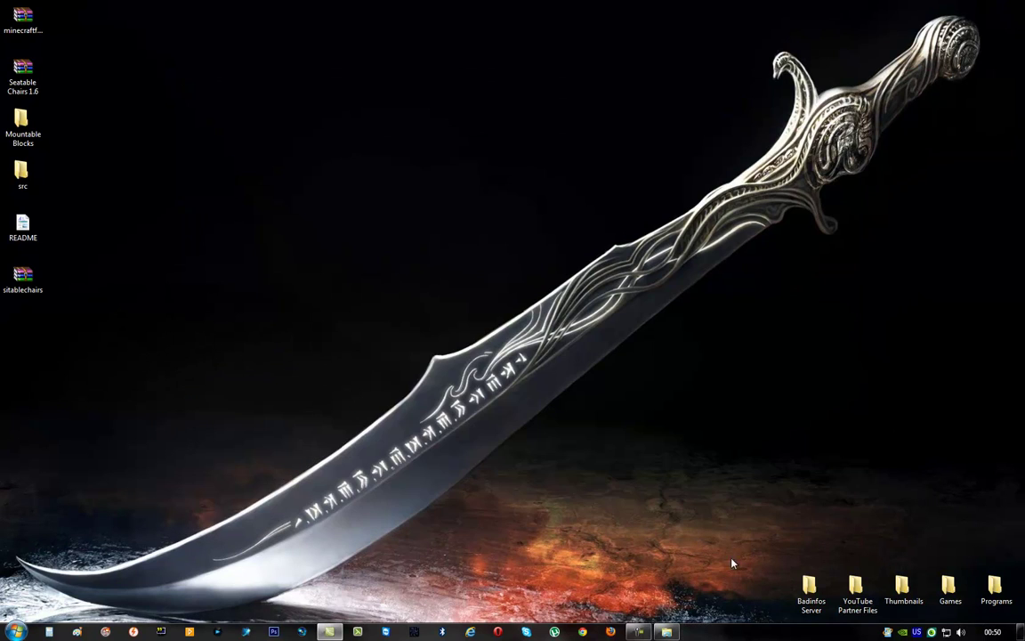
pyautogui.click(666, 631)
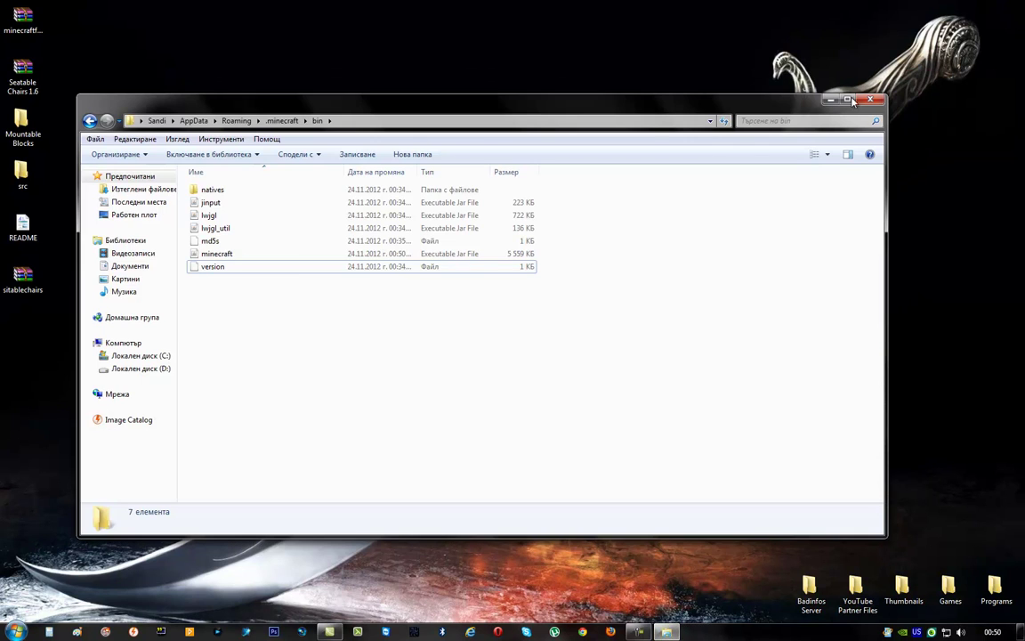
pyautogui.click(869, 99)
pyautogui.click(16, 631)
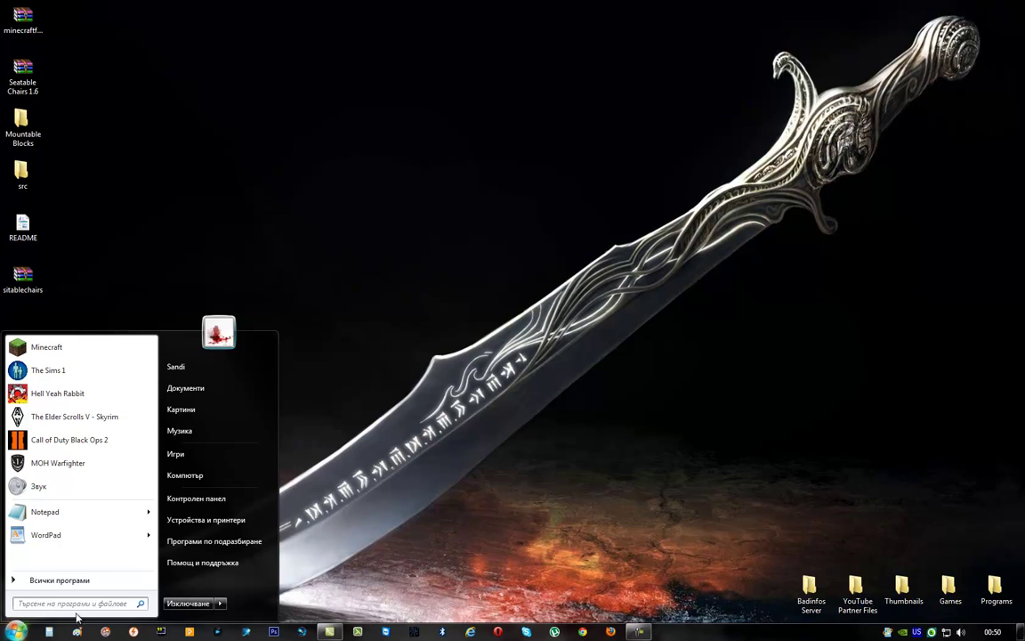
pyautogui.write('%')
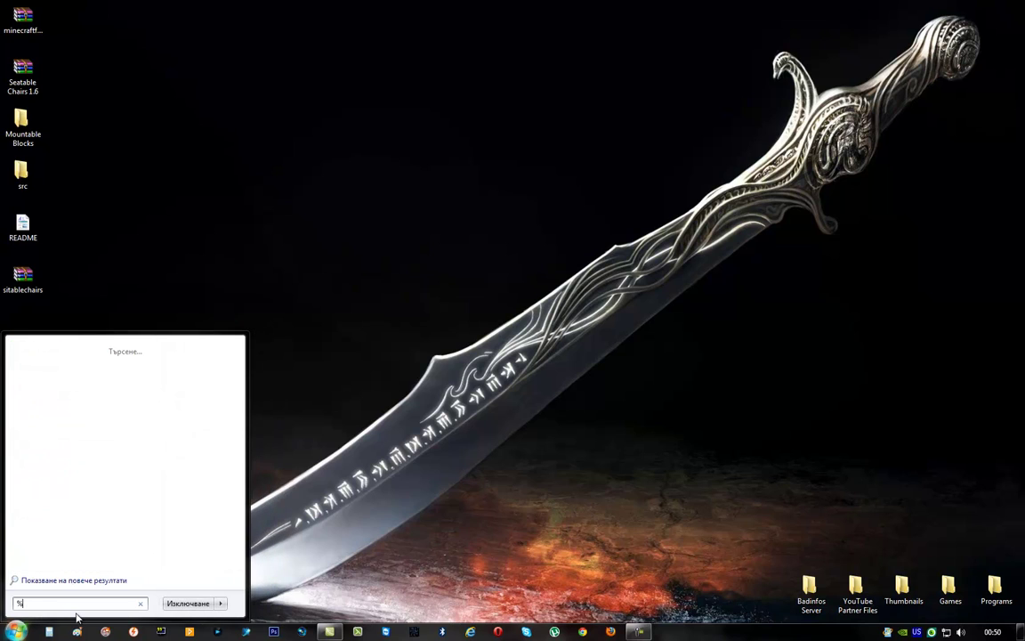
pyautogui.write('appdata%')
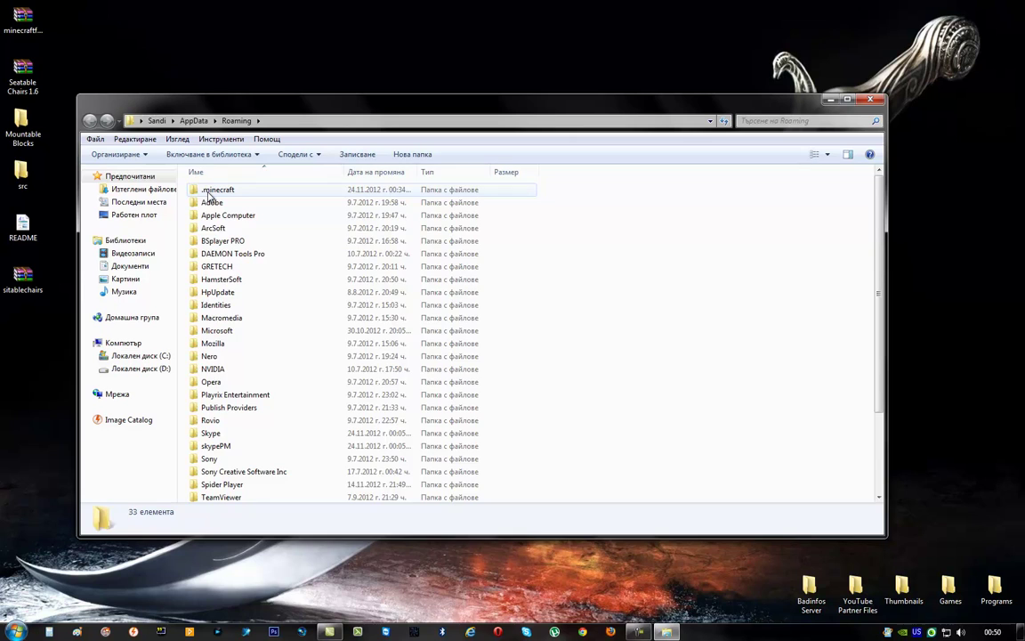
# Step: Create a new folder named 'mods' inside the .minecraft folder
pyautogui.click(210, 192)
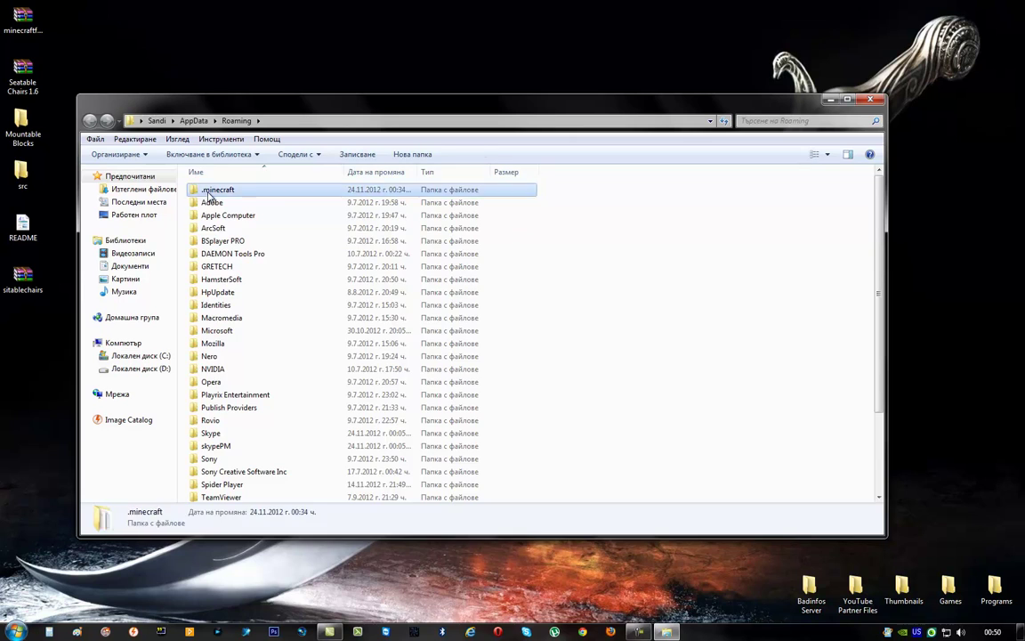
pyautogui.doubleClick(210, 192)
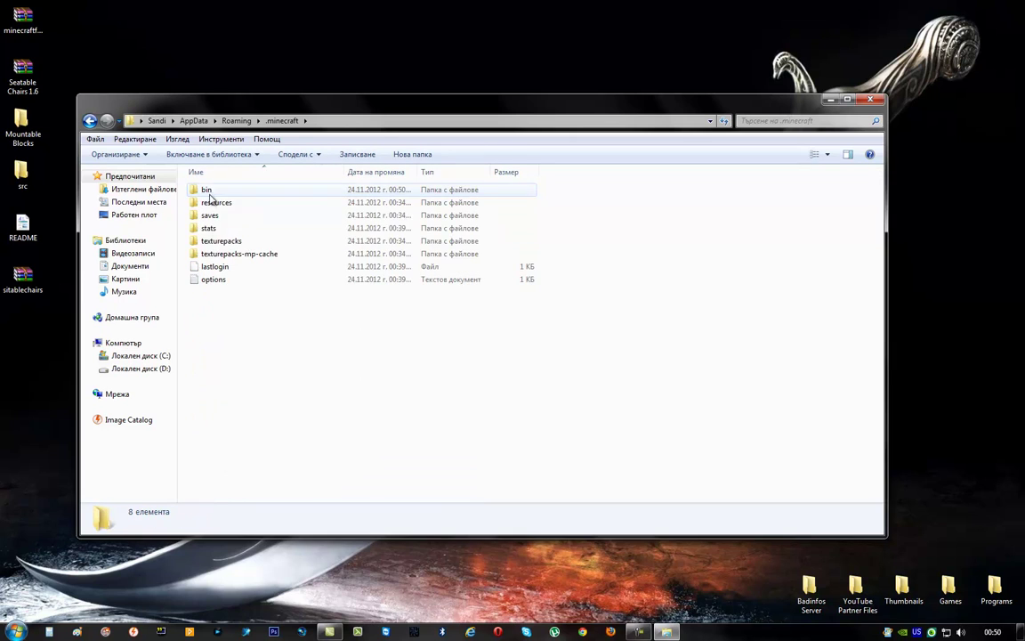
pyautogui.rightClick(246, 338)
pyautogui.moveTo(305, 487)
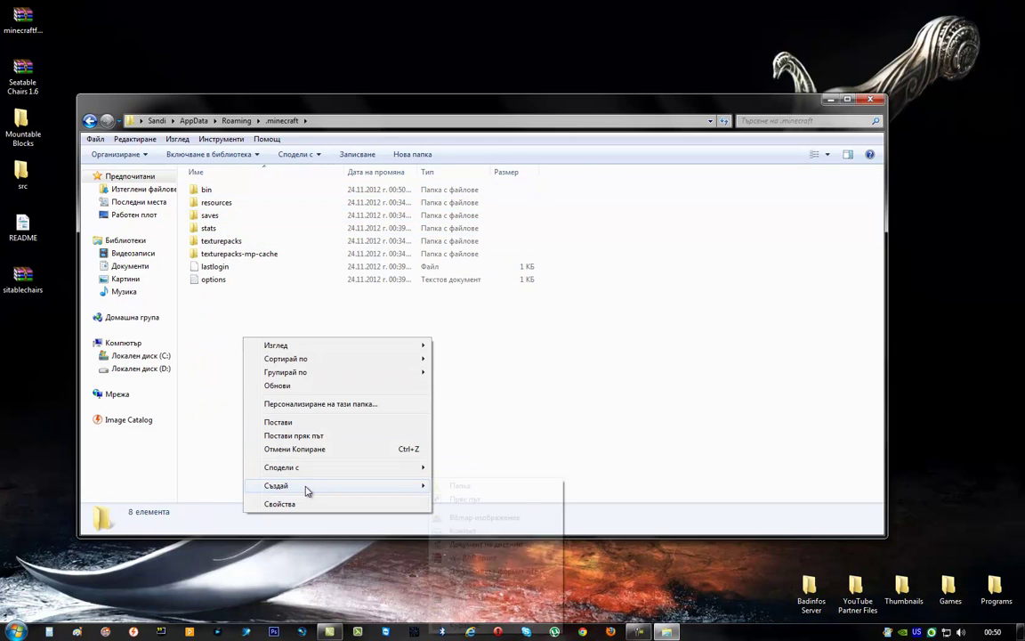
pyautogui.click(459, 485)
pyautogui.write('mo')
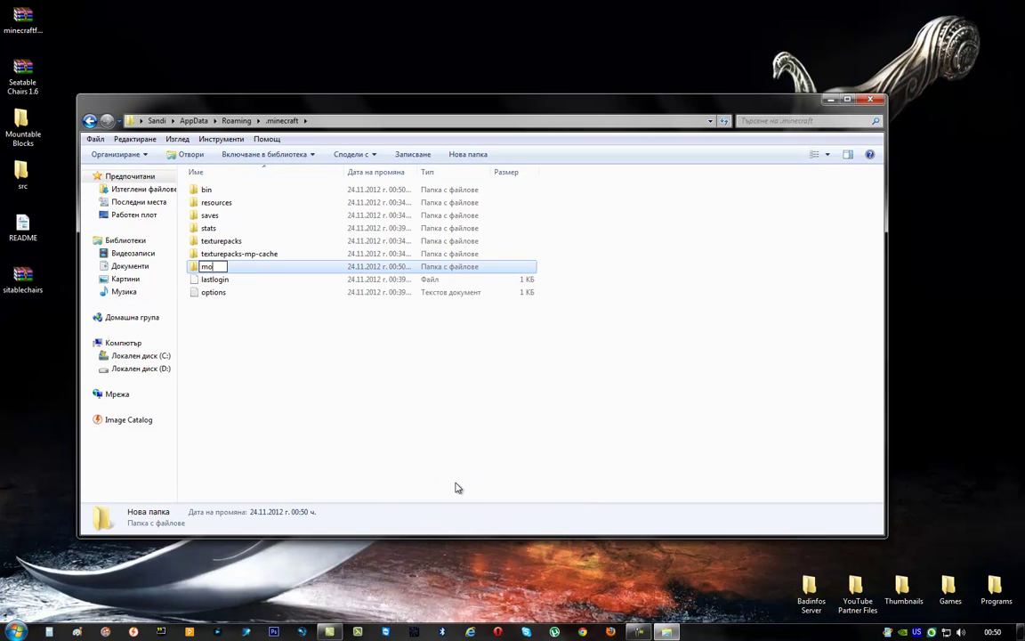
pyautogui.write('ds')
pyautogui.press('Return')
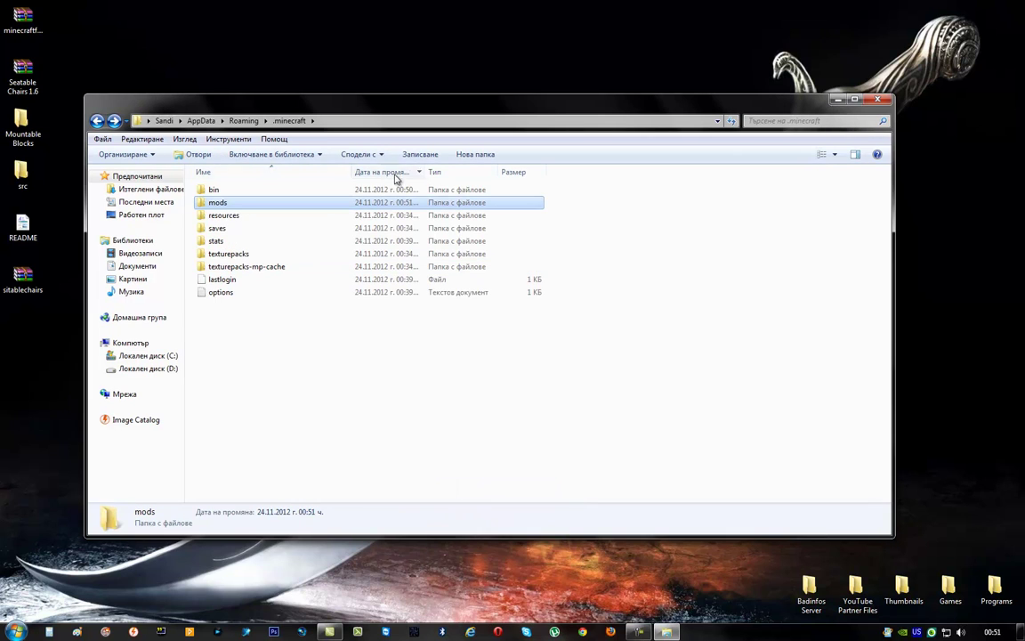
# Step: Extract the sitablechairs archive to the desktop and move the extracted folder into mods
pyautogui.rightClick(22, 276)
pyautogui.click(89, 310)
pyautogui.doubleClick(218, 204)
pyautogui.moveTo(20, 328); pyautogui.dragTo(356, 230)
pyautogui.click(393, 253)
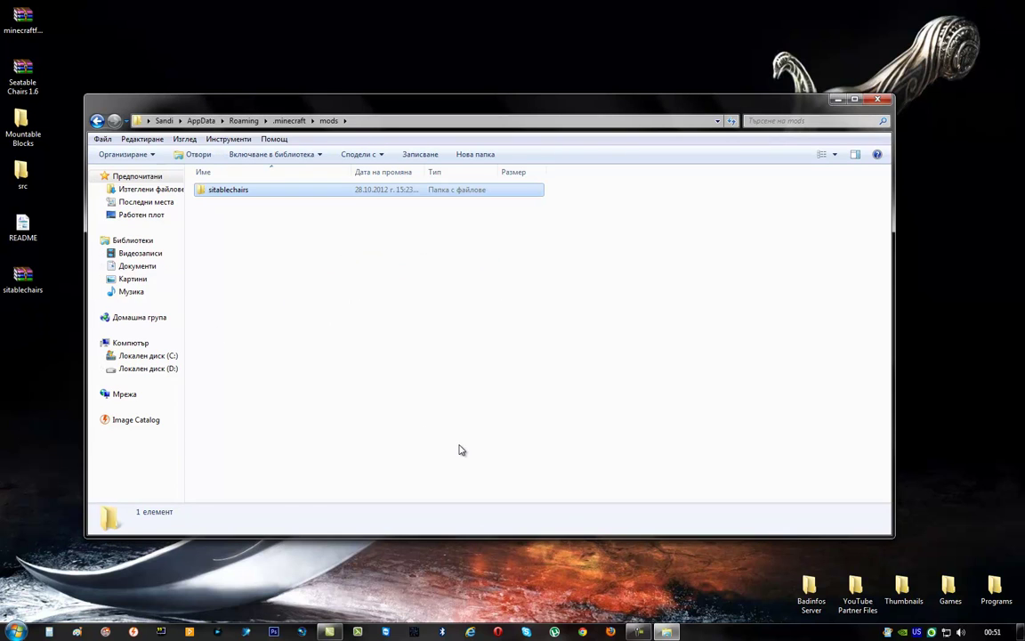
pyautogui.click(876, 102)
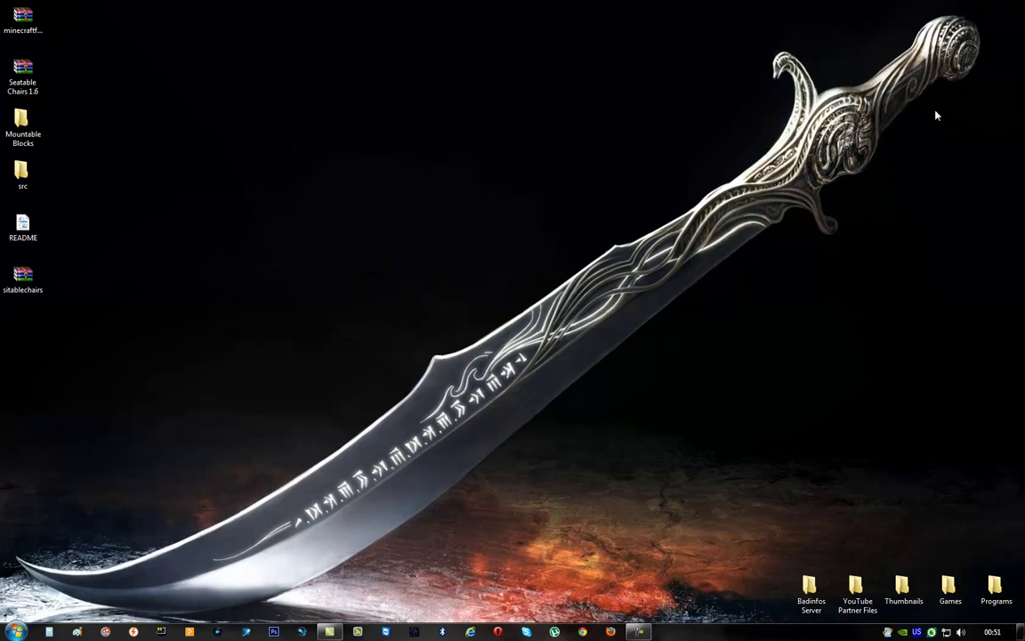
pyautogui.moveTo(985, 10); pyautogui.dragTo(723, 82)
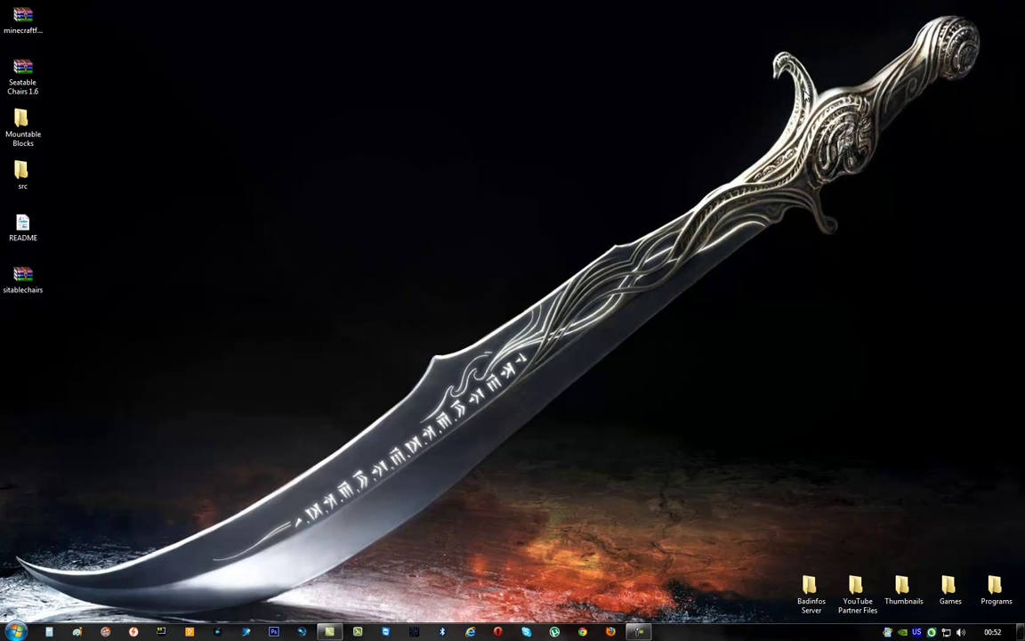